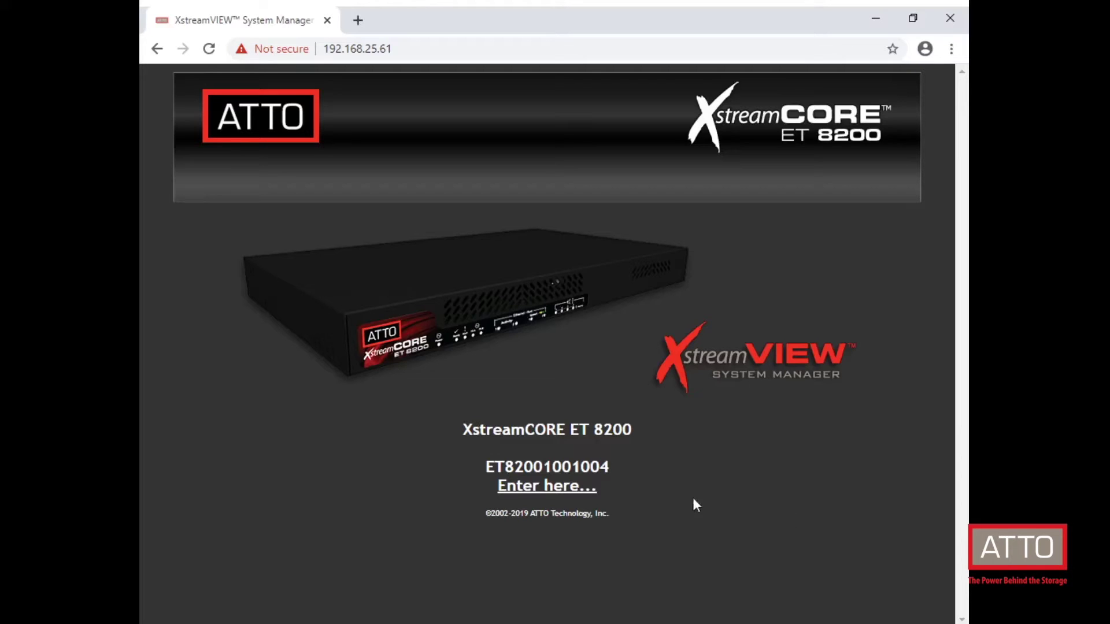
Step: Follow the 'Enter here...' link on the landing page to bring up the sign-in prompt
left_click(572, 488)
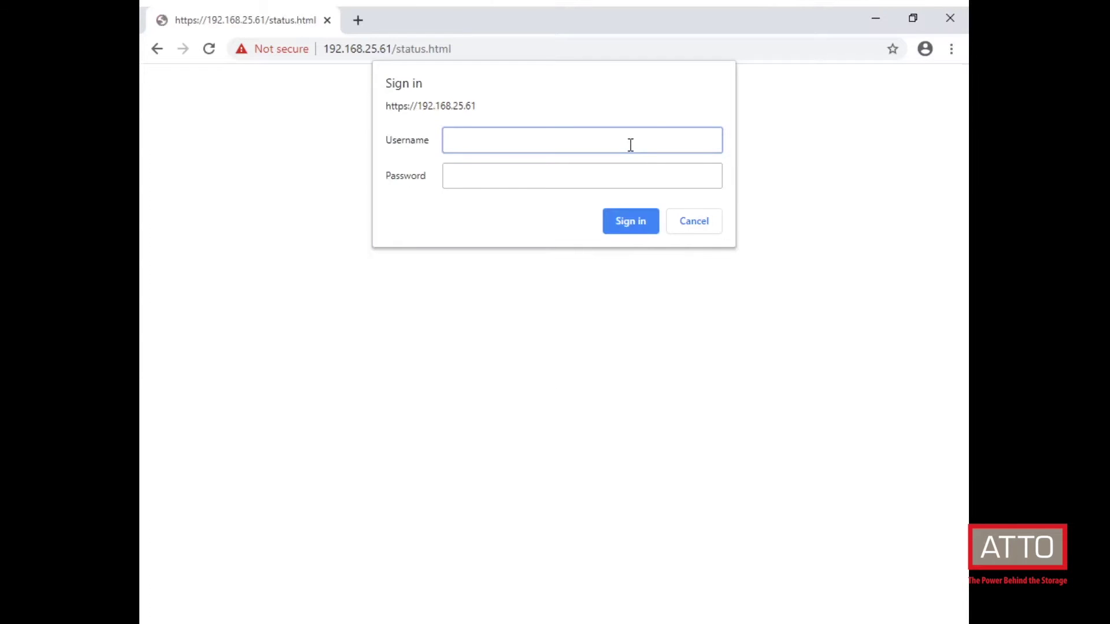
Step: Sign in with username admin and the account password
type("admin")
left_click(629, 171)
type("Pa")
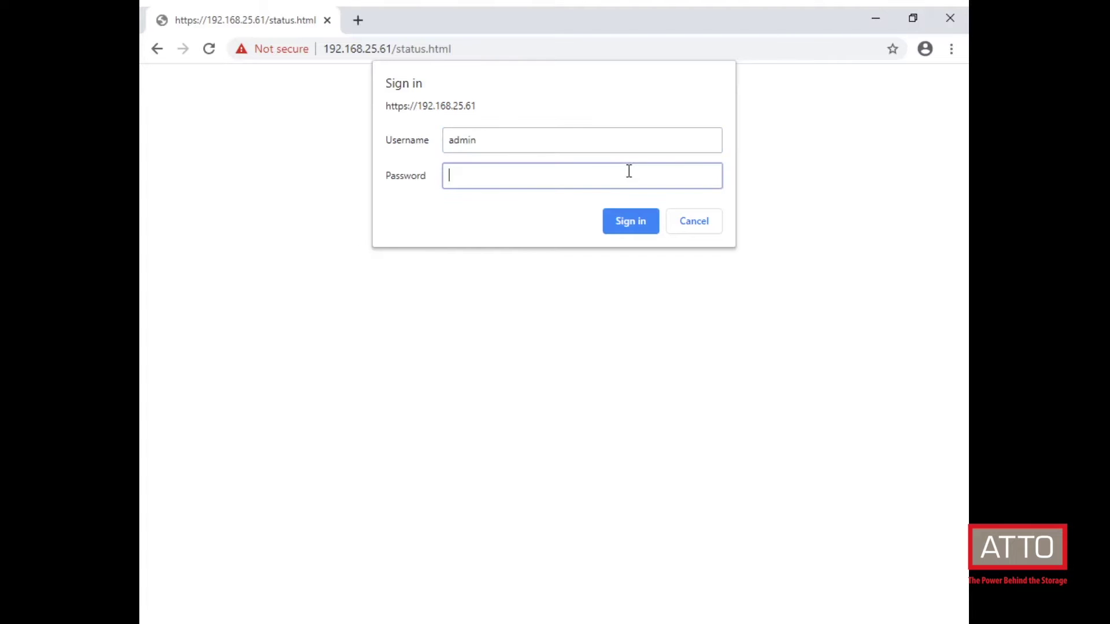
type("ssword")
key("Return")
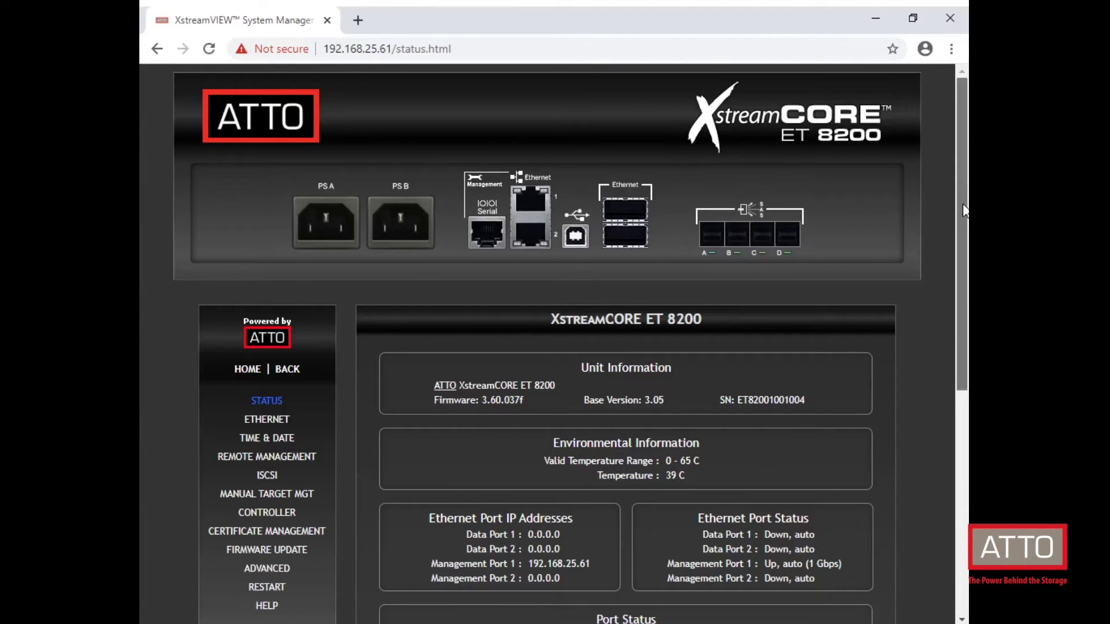
Step: Scroll through the Status page to review unit, environmental and port information
left_click_drag(964, 211, 967, 349)
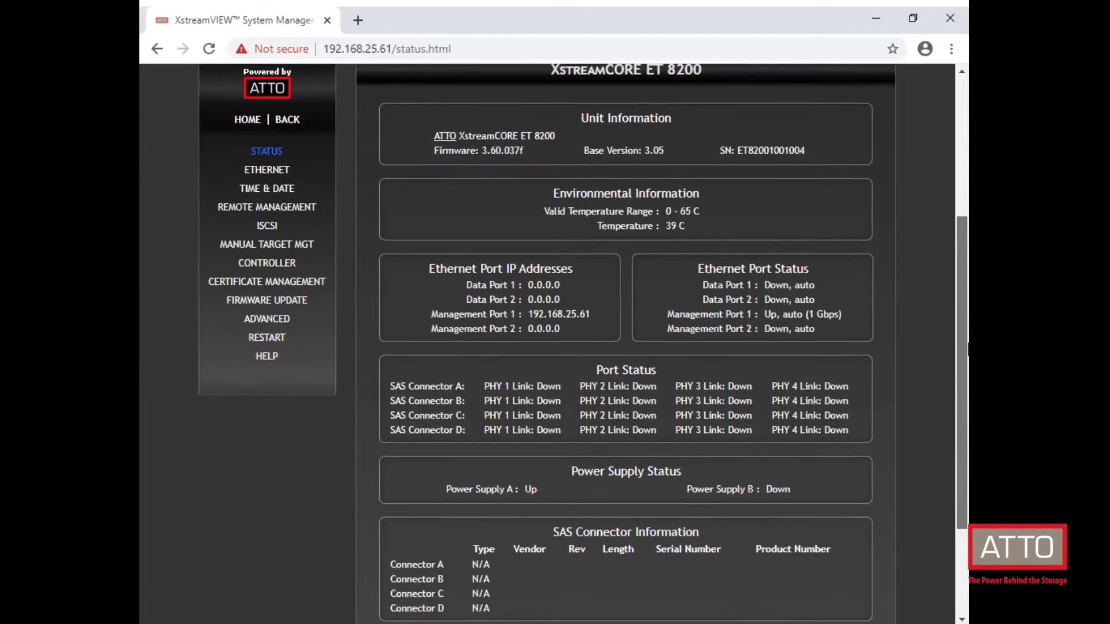
scroll(962, 298, "down", 2)
left_click_drag(962, 298, 967, 348)
scroll(443, 209, "up", 3)
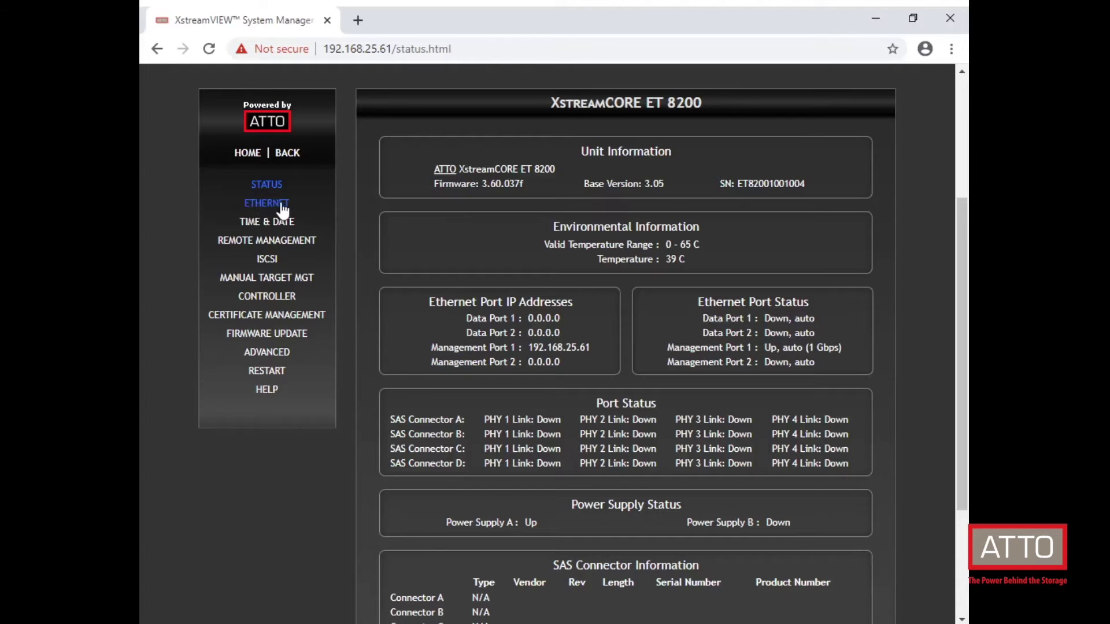
Step: Review Data Port 1's DHCP settings on Ethernet Port Configuration, then view Time & Date
left_click(282, 207)
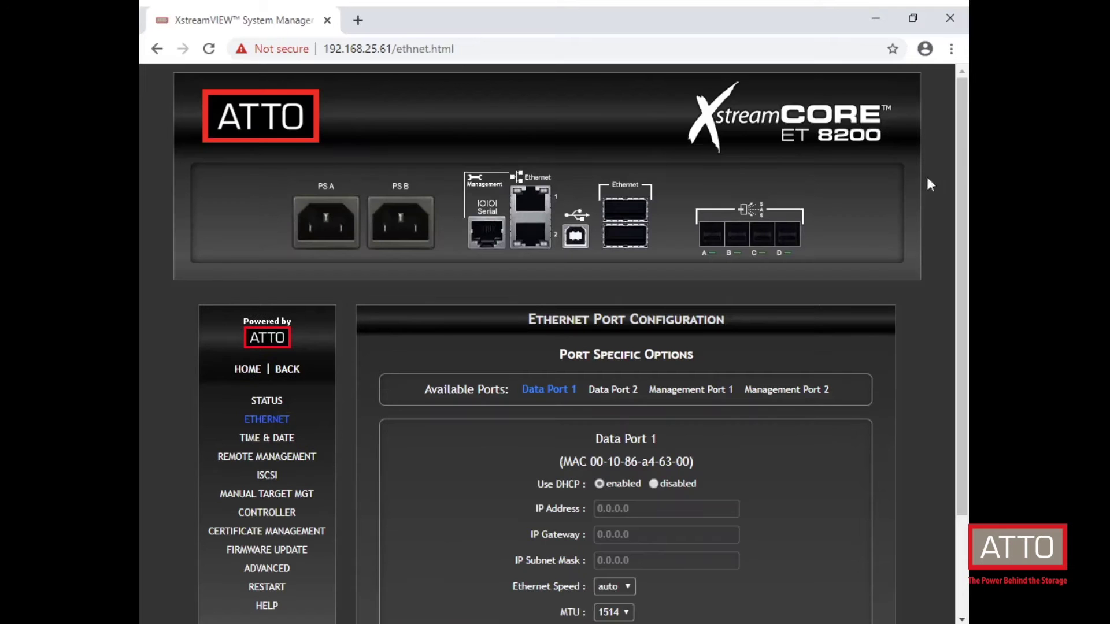
scroll(962, 242, "down", 2)
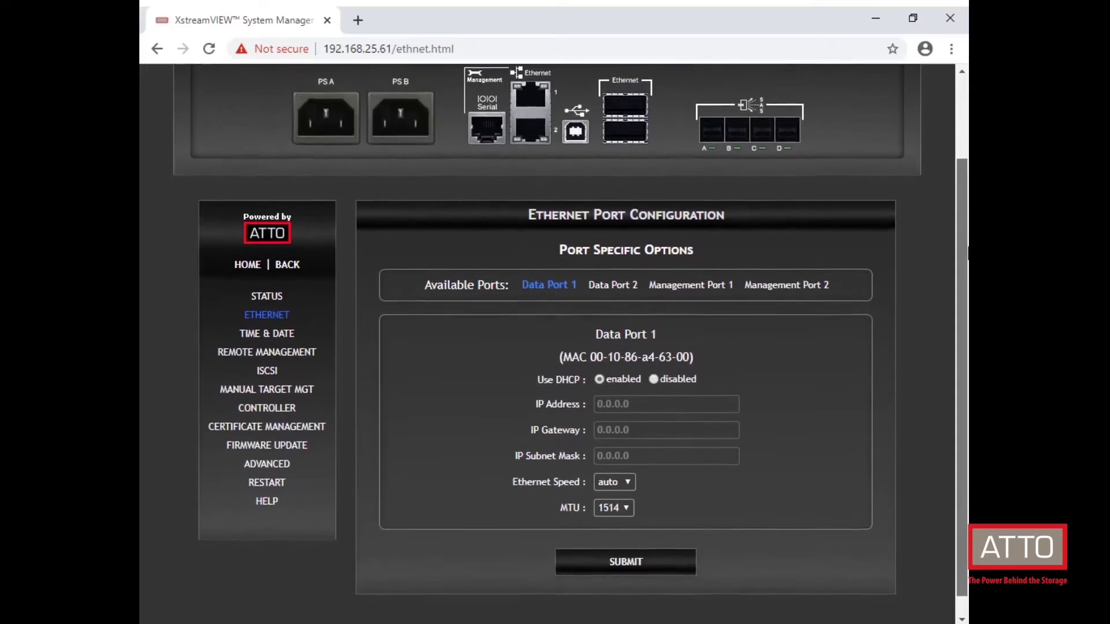
scroll(963, 255, "down", 1)
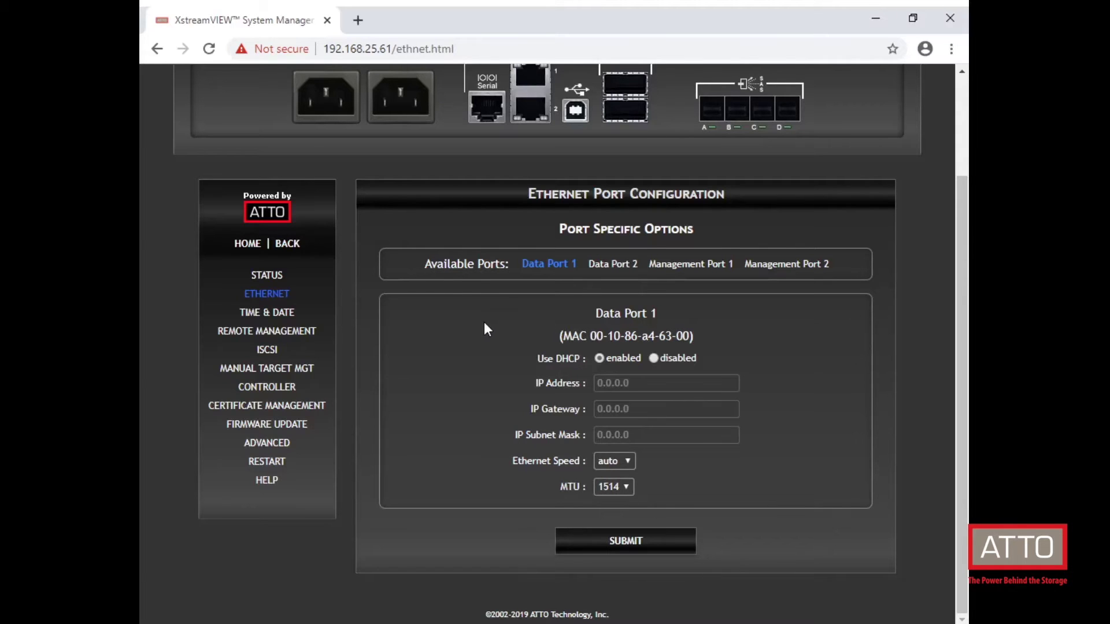
left_click(284, 314)
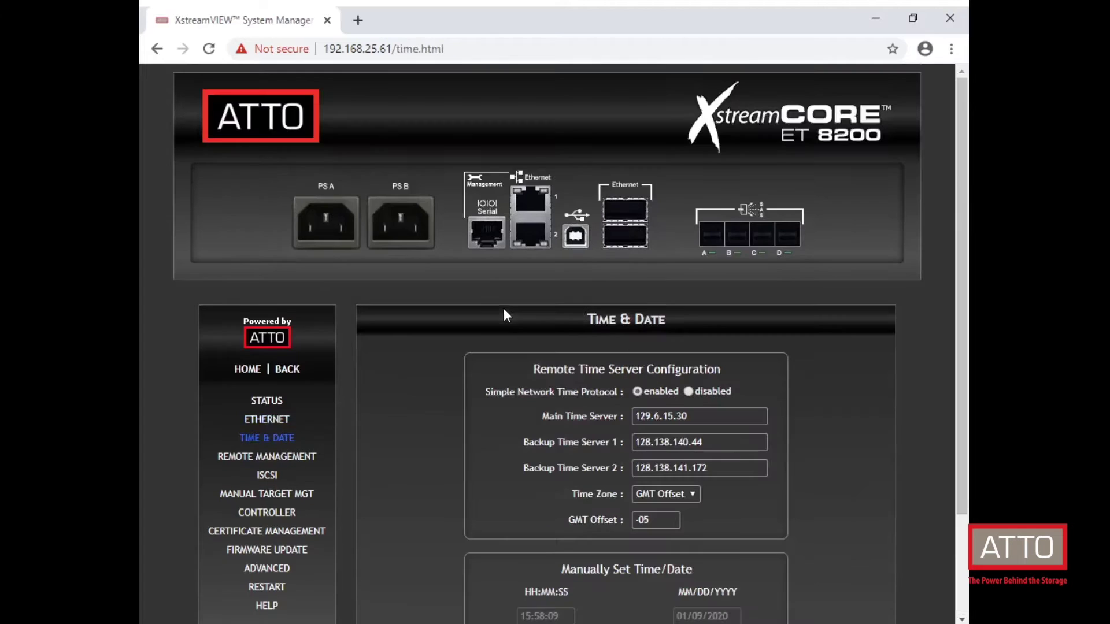
Step: Browse the Time & Date page and the Remote Management settings
left_click_drag(961, 176, 963, 280)
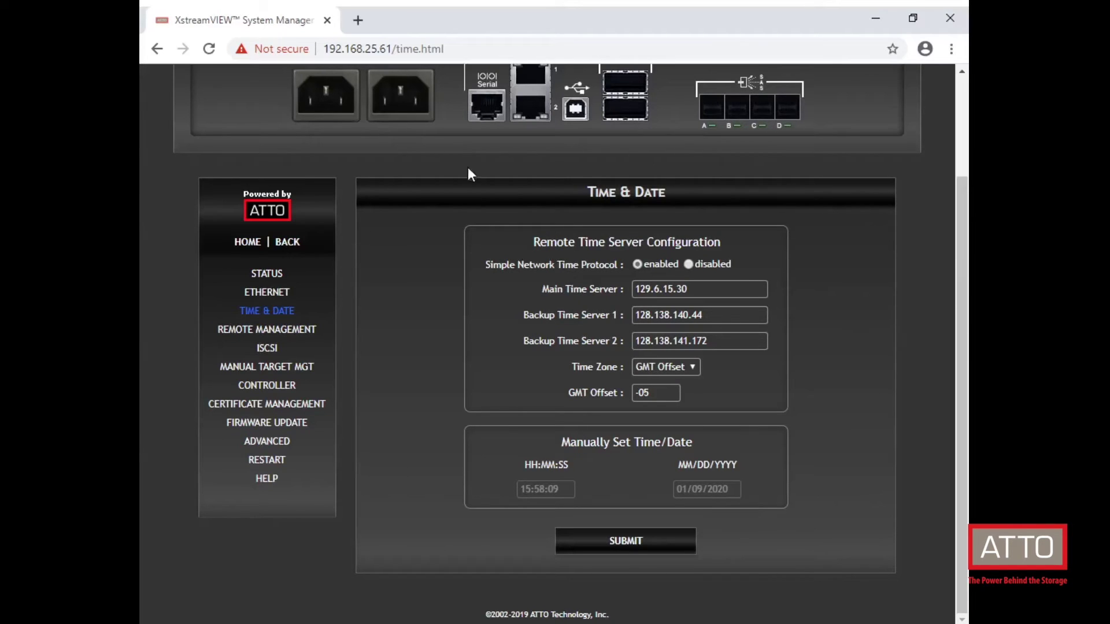
left_click(307, 331)
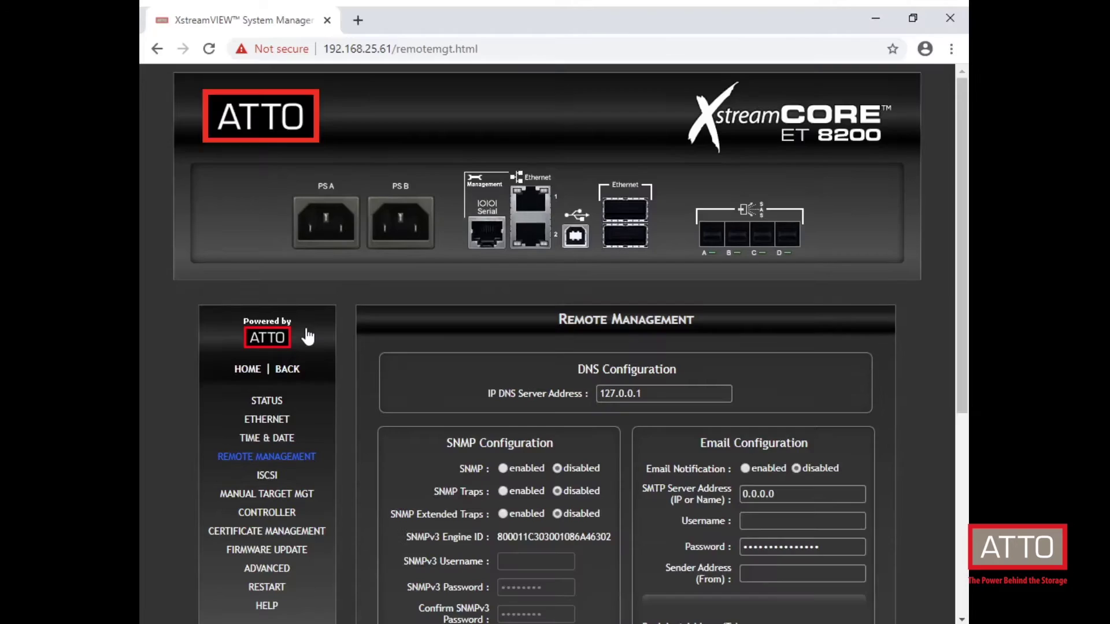
left_click_drag(964, 155, 966, 301)
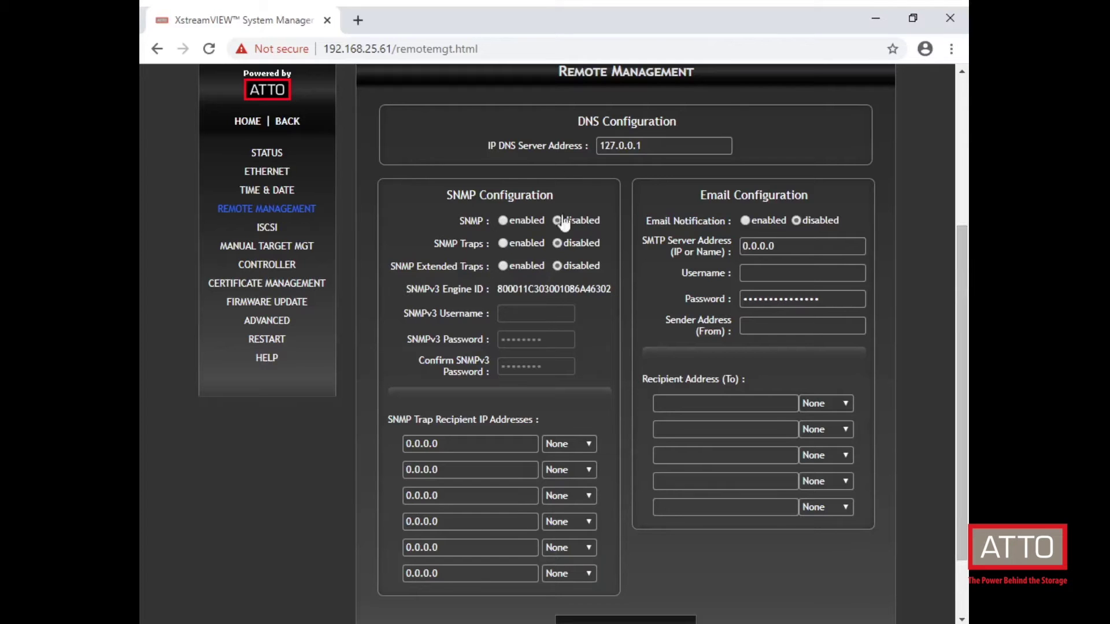
Step: Browse the iSCSI settings, iSCSI Target Management, then Controller Configuration pages
left_click(273, 228)
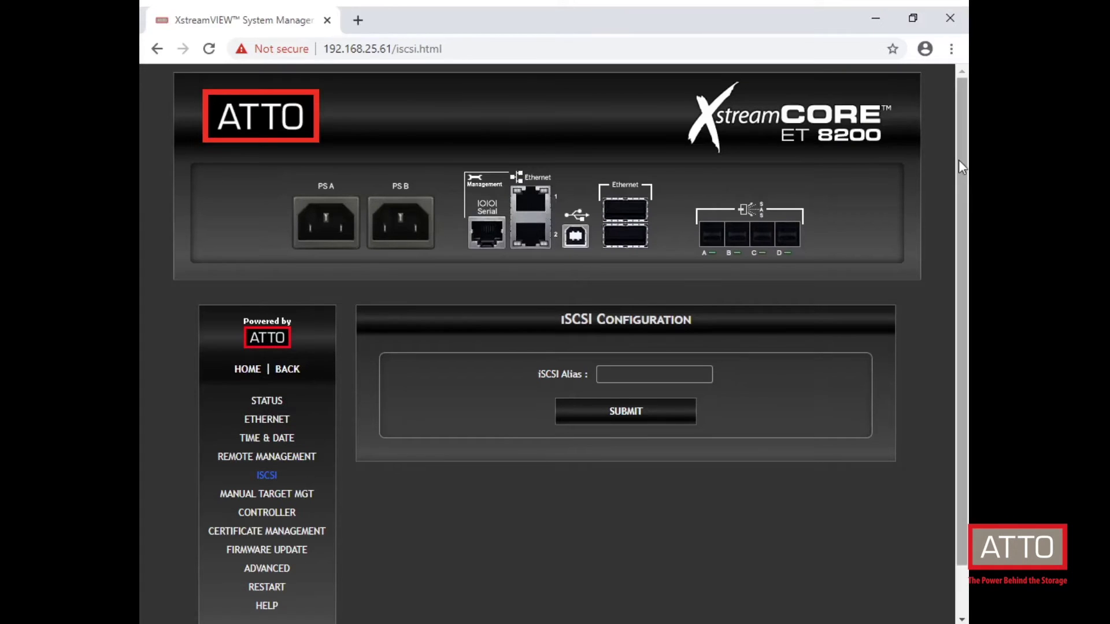
left_click_drag(959, 160, 962, 219)
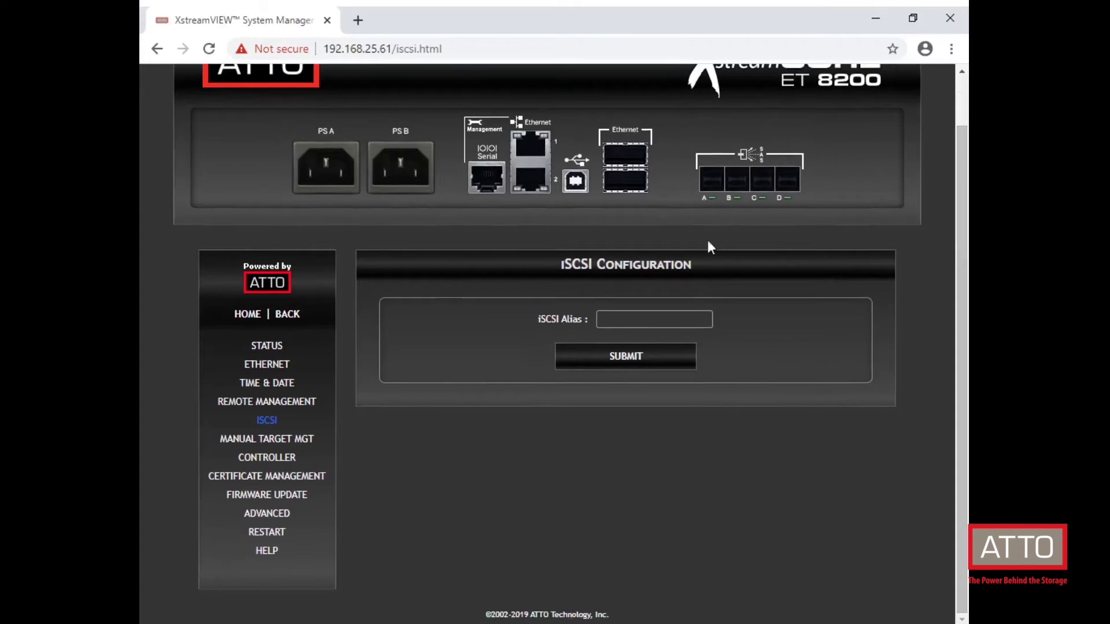
left_click(302, 443)
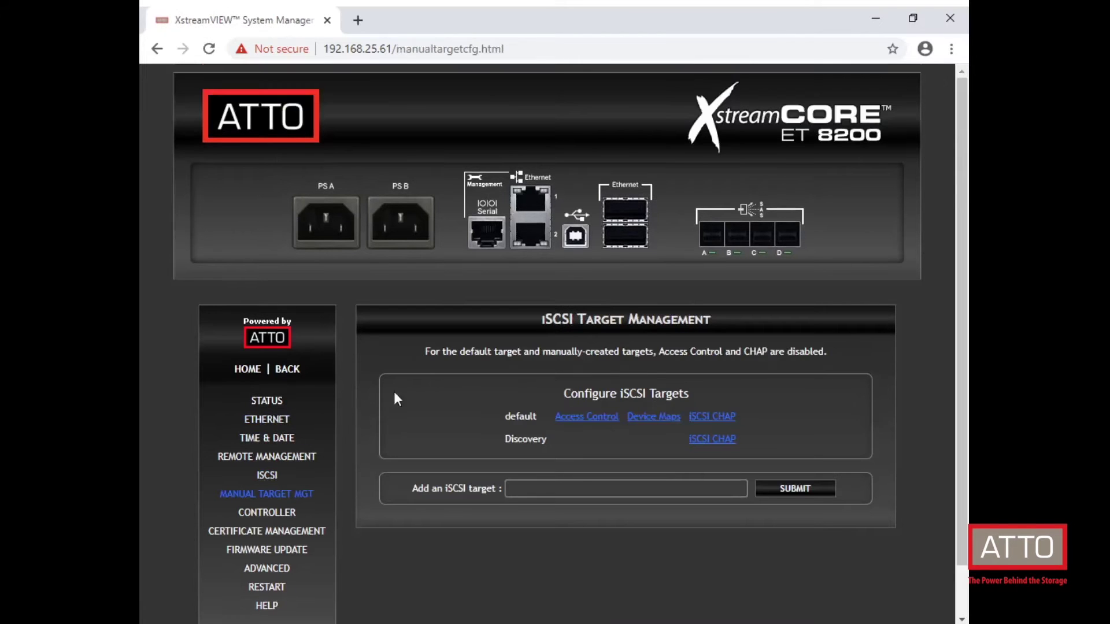
scroll(962, 220, "down", 2)
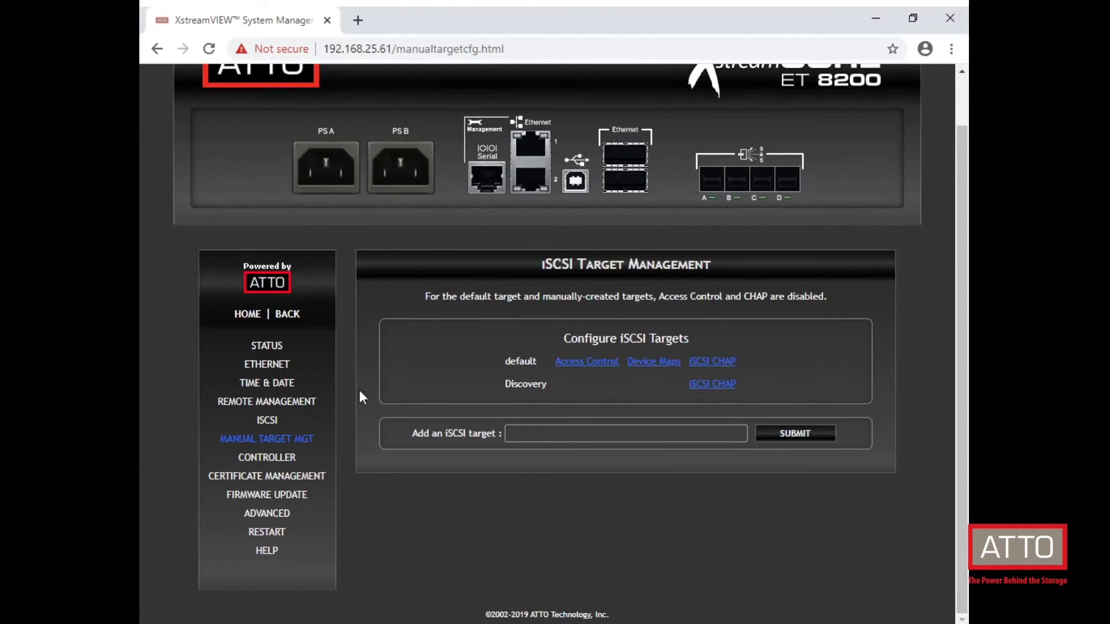
left_click(281, 459)
Step: Review Controller Configuration, then browse the Certificate Management page
scroll(961, 237, "down", 1)
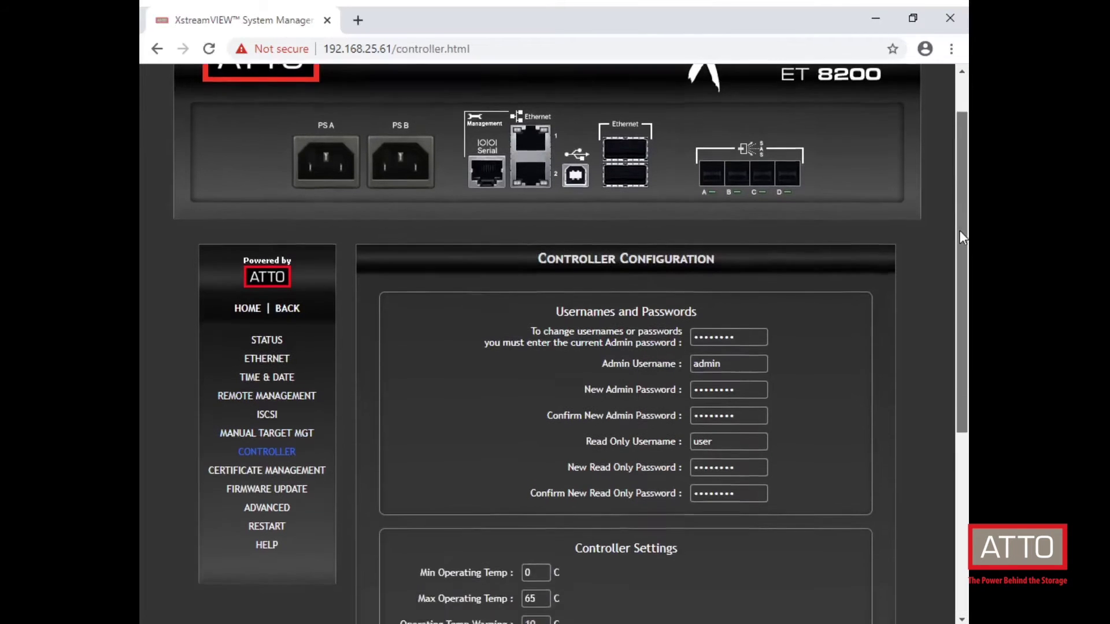
left_click_drag(960, 231, 949, 328)
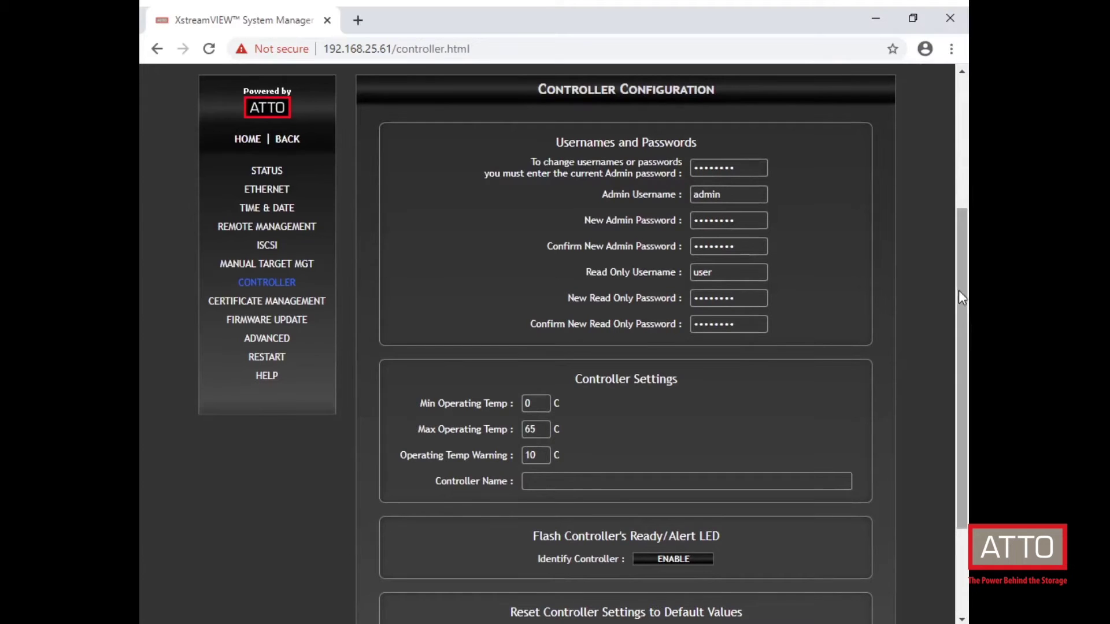
left_click_drag(959, 290, 965, 304)
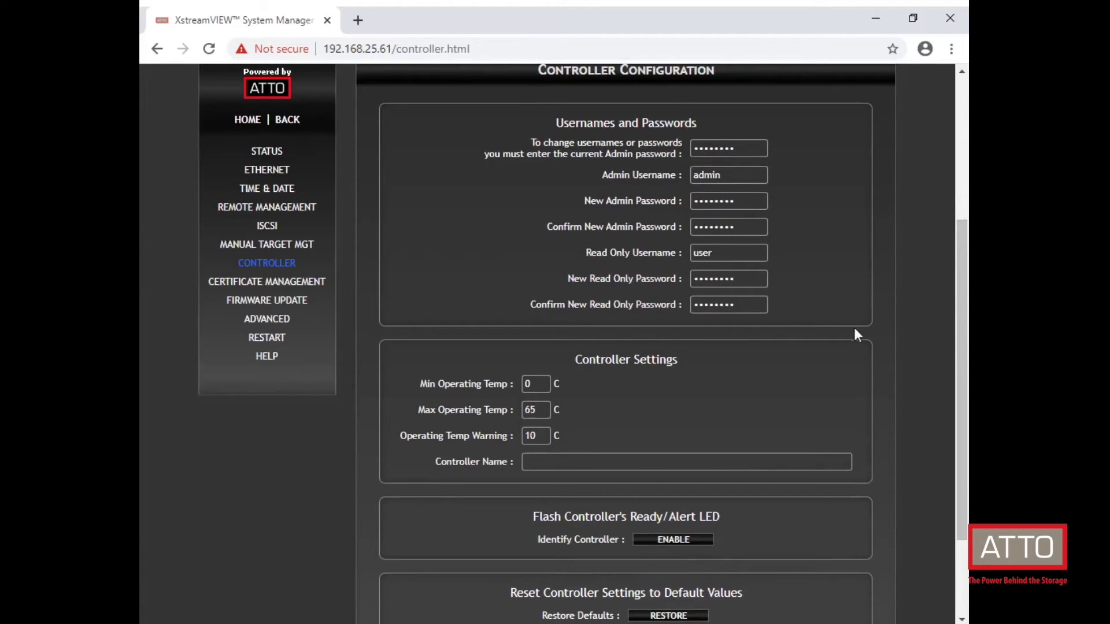
left_click(303, 283)
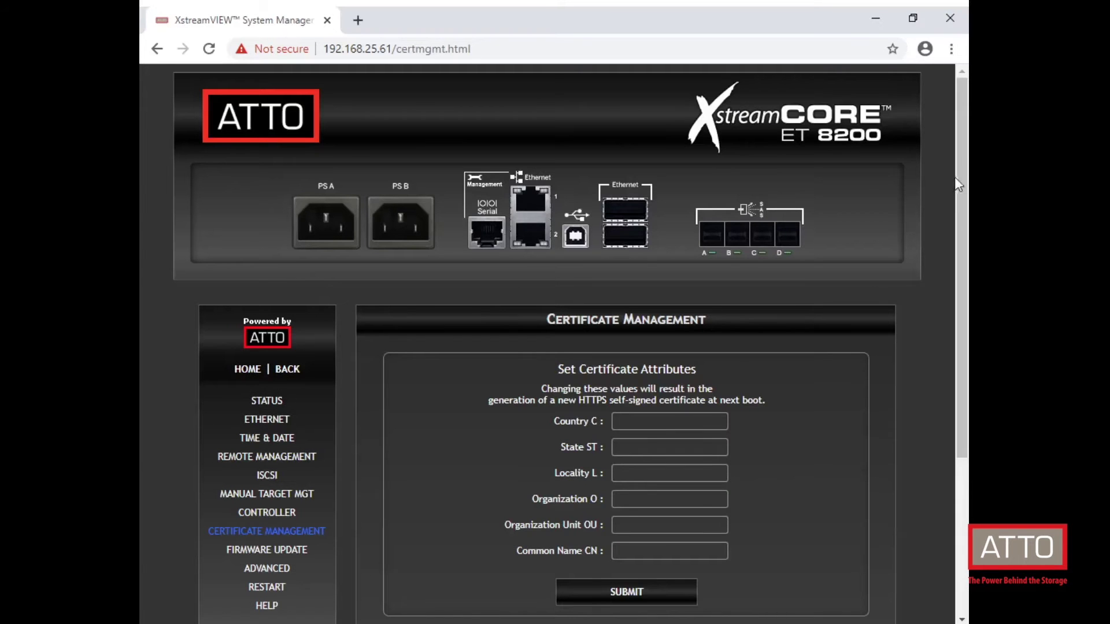
left_click_drag(960, 176, 961, 308)
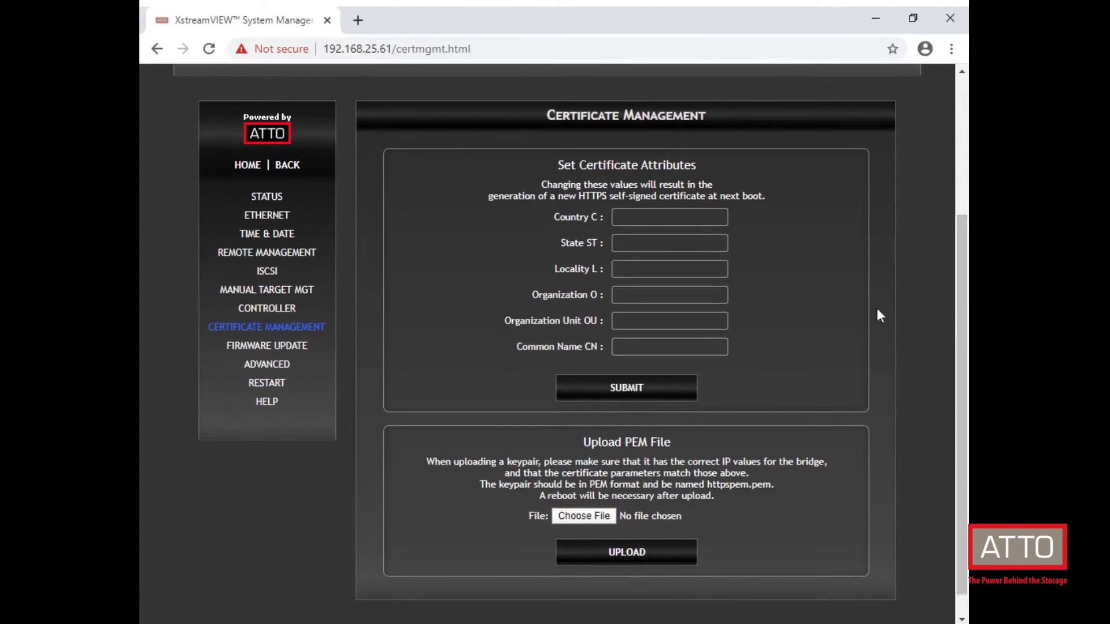
Step: Browse the Firmware Update, Advanced CLI configuration and Restart pages
left_click(302, 350)
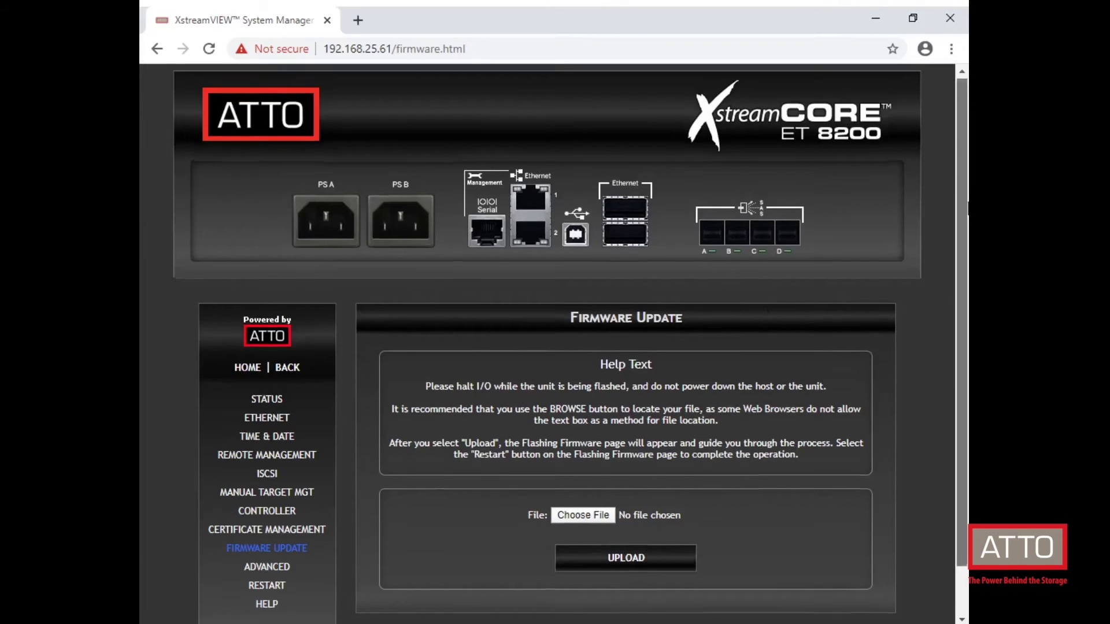
scroll(967, 208, "down", 2)
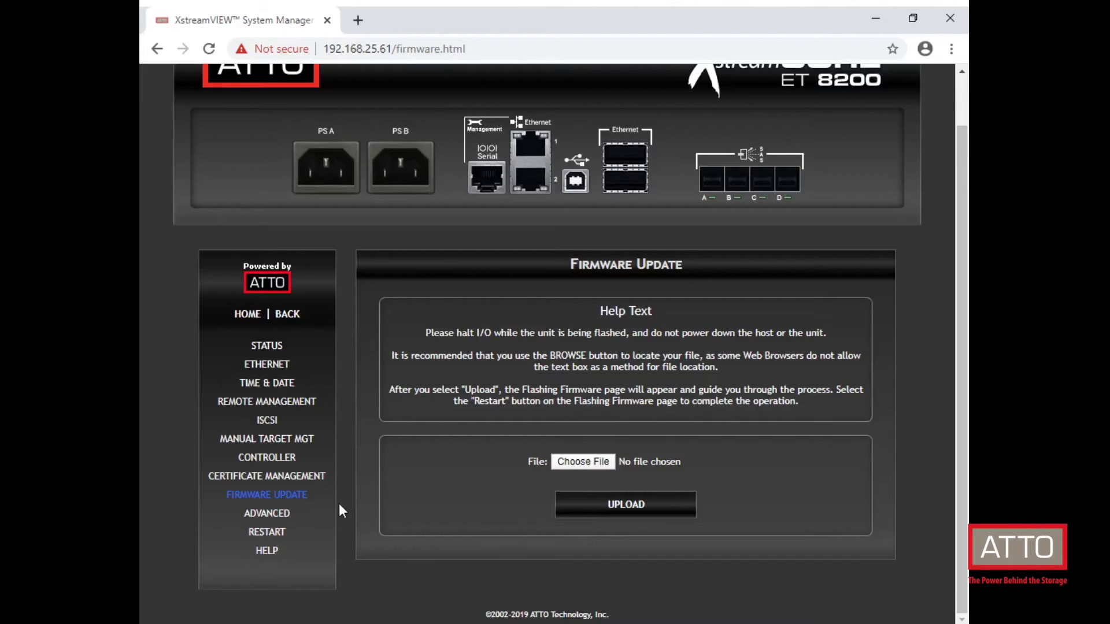
left_click(277, 513)
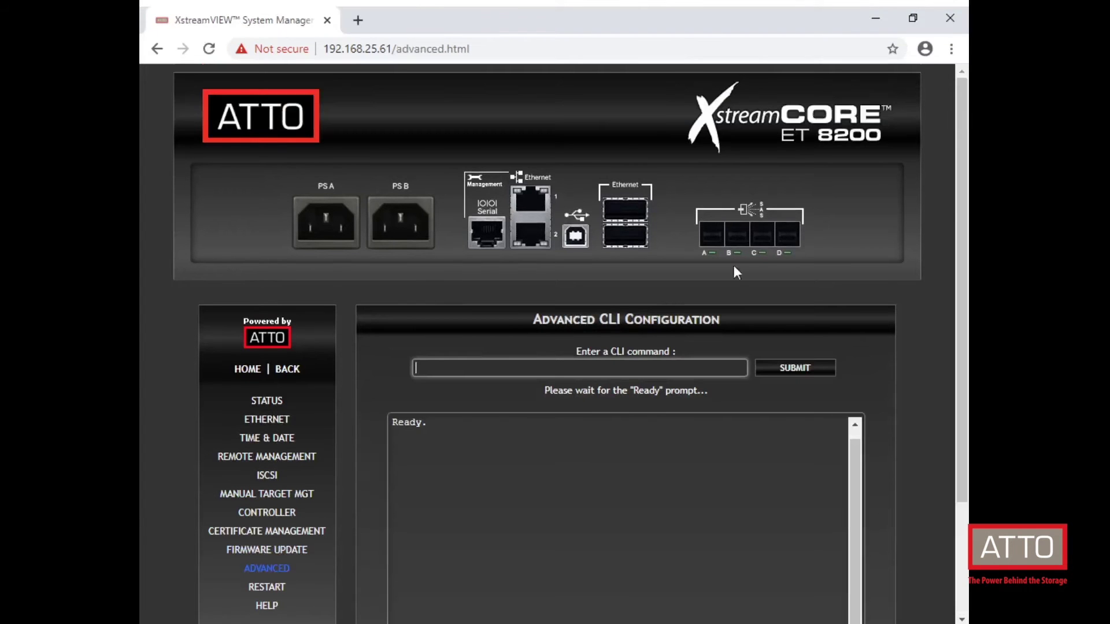
scroll(958, 188, "down", 2)
scroll(955, 283, "down", 1)
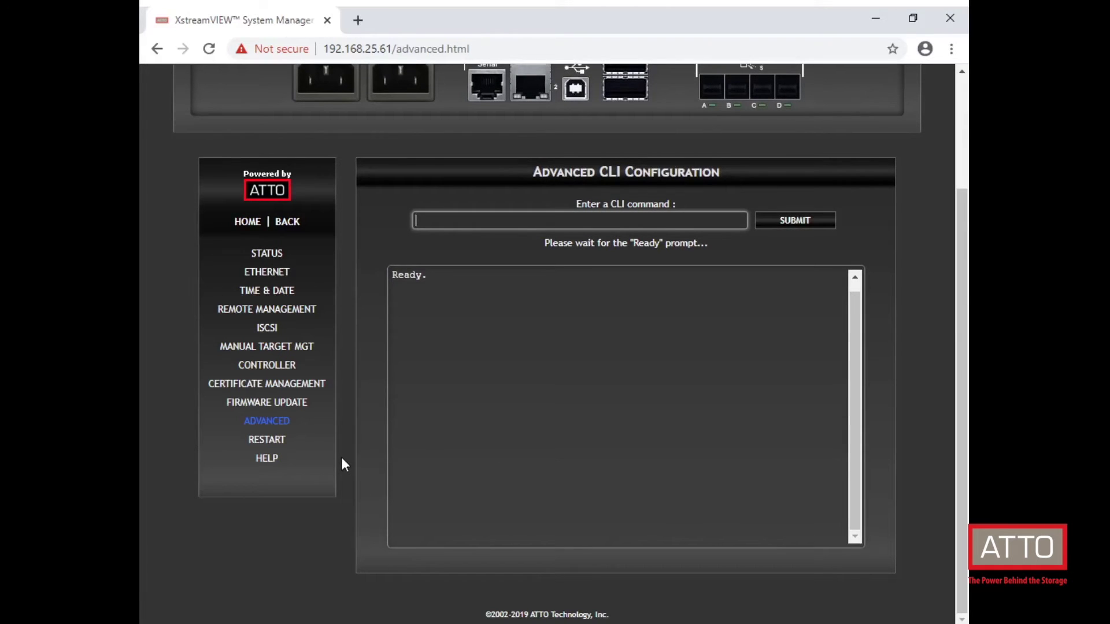
left_click(267, 441)
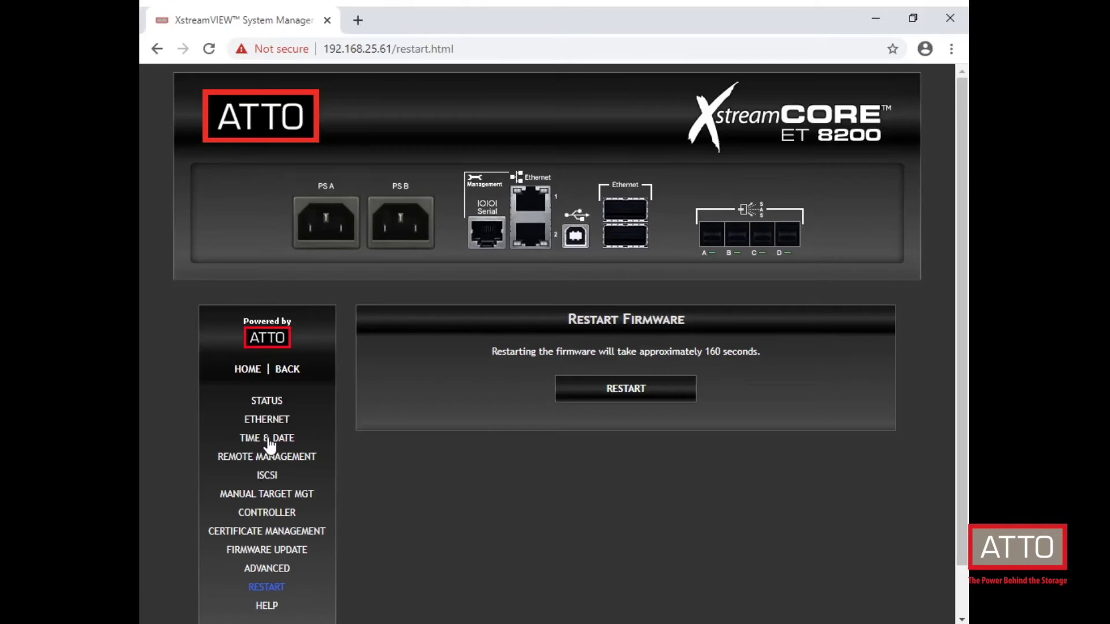
scroll(948, 335, "down", 2)
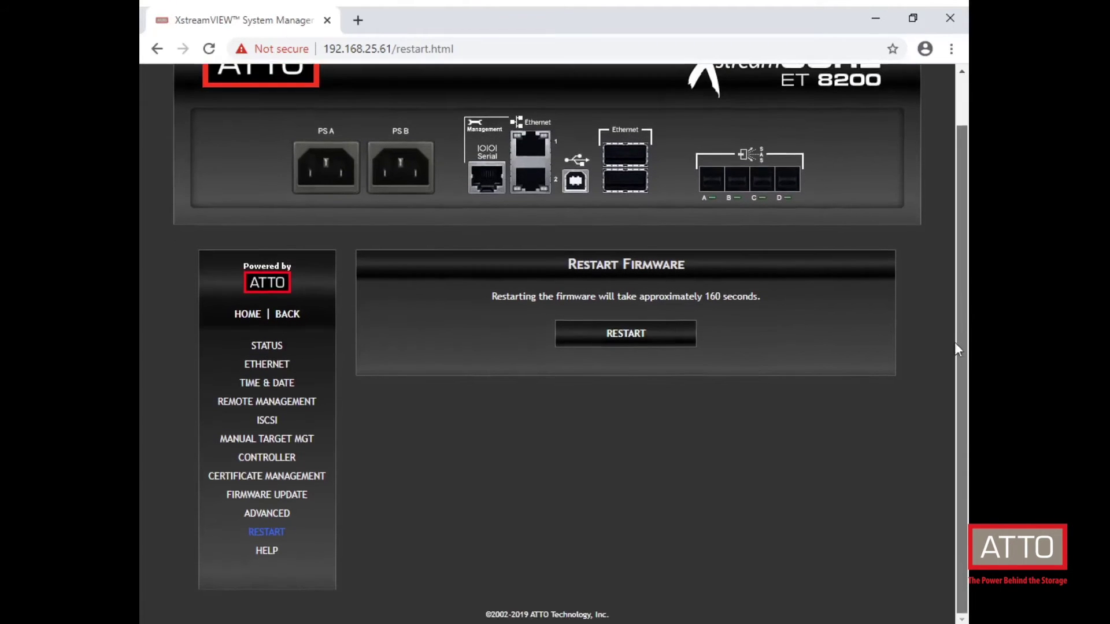
Step: Open the Help page and scroll through its help topics and support contacts
left_click(266, 551)
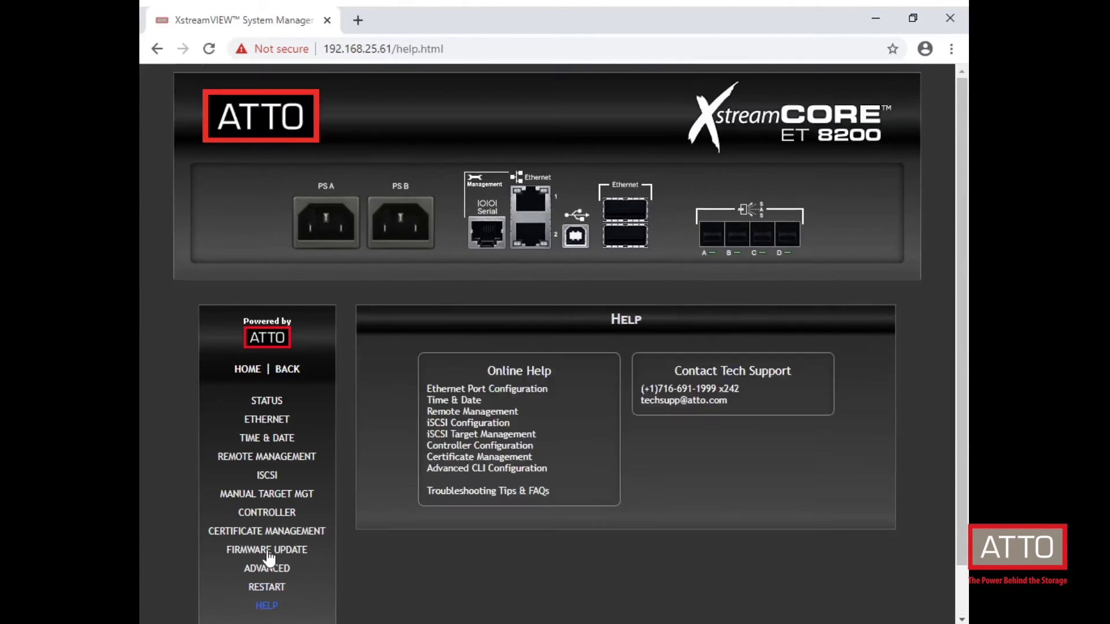
left_click_drag(962, 227, 953, 284)
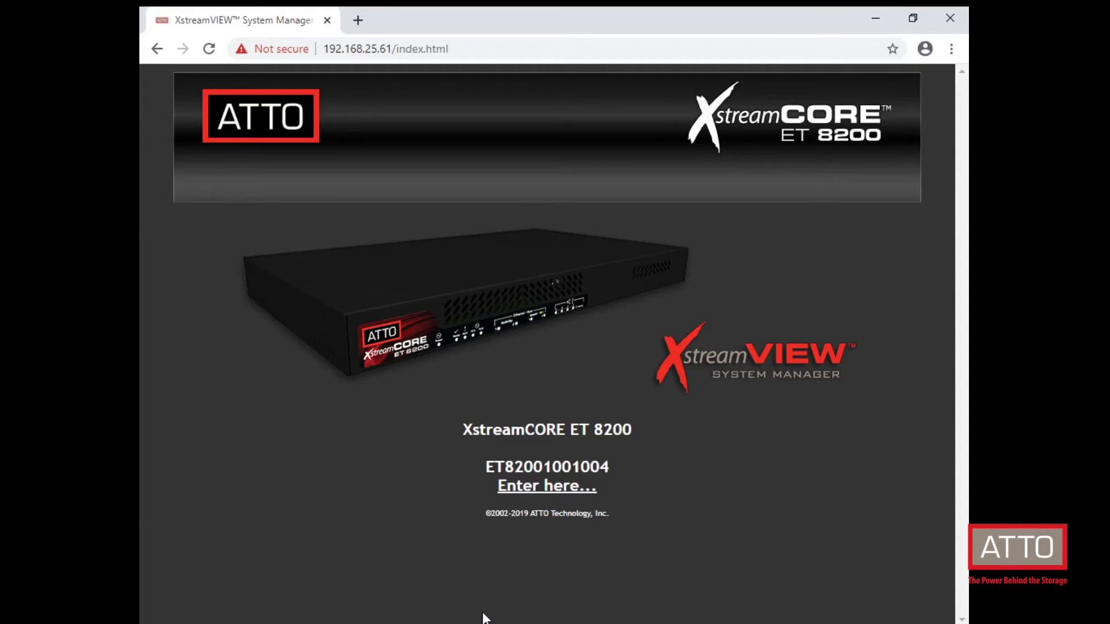
Step: Enter the system manager and go to Ethernet Port Configuration
left_click(548, 488)
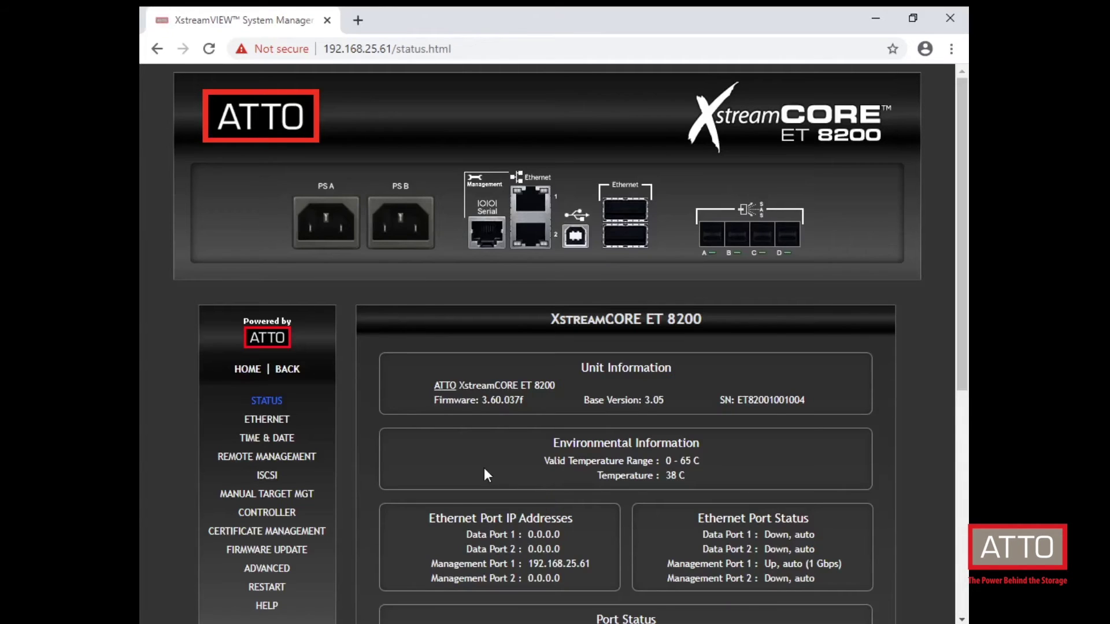
left_click_drag(961, 175, 965, 259)
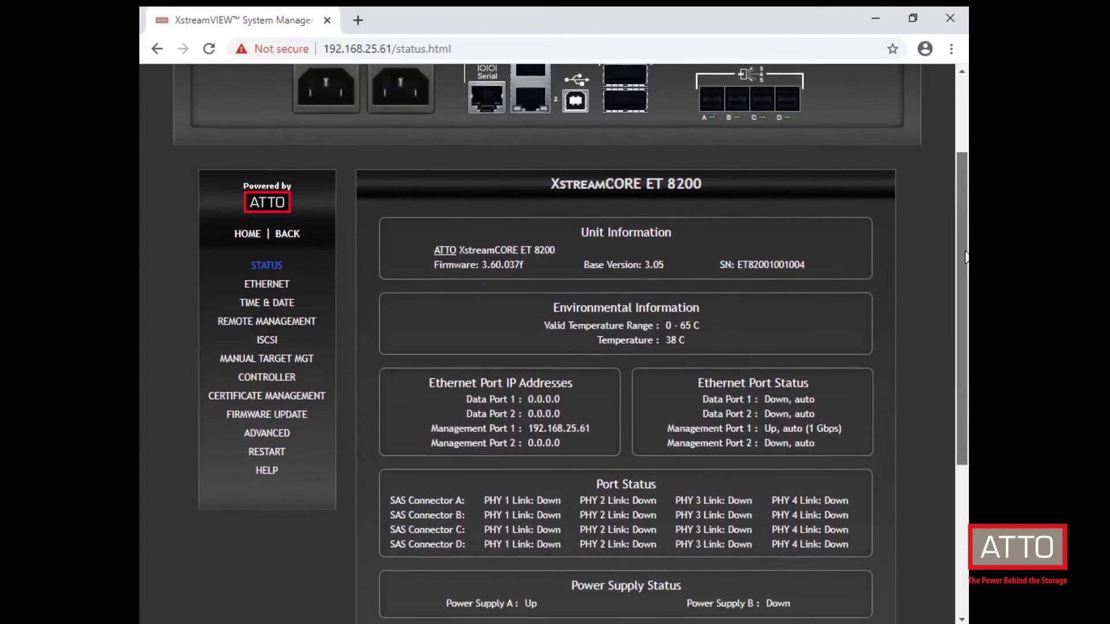
left_click(267, 285)
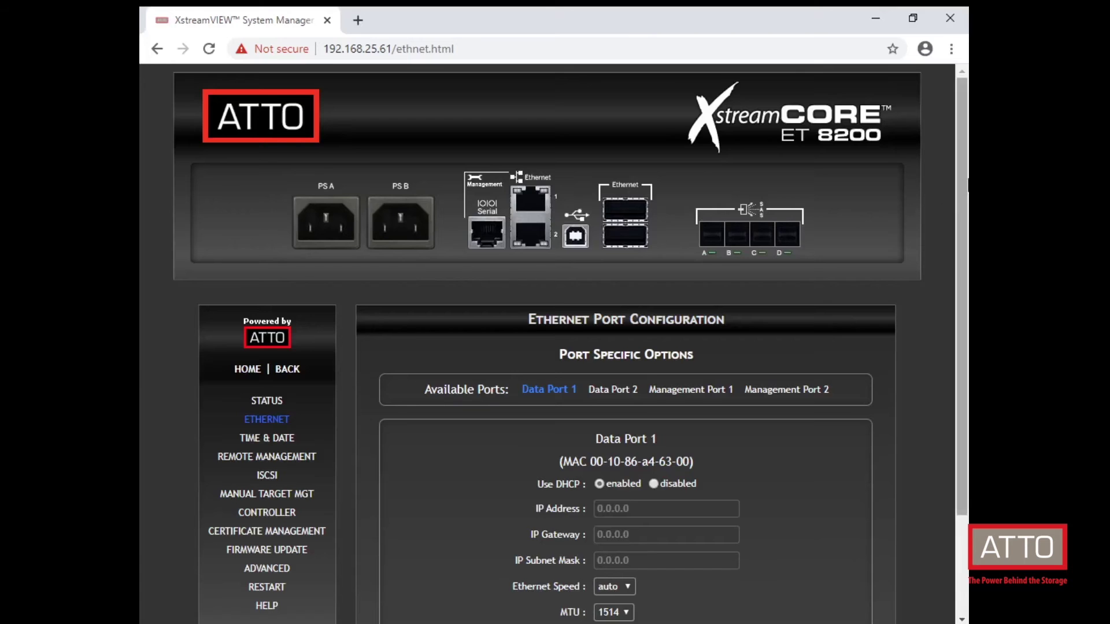
left_click_drag(961, 181, 964, 265)
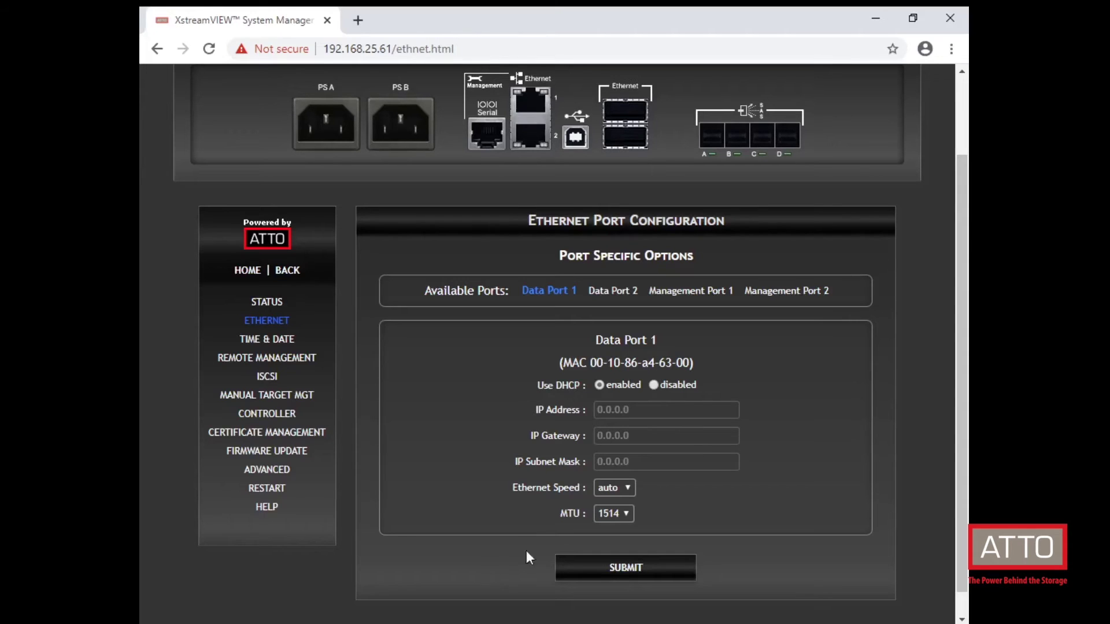
Step: Submit Data Port 1 as static IP 10.198.125.186, mask 255.255.0.0, then select Data Port 2
left_click(654, 385)
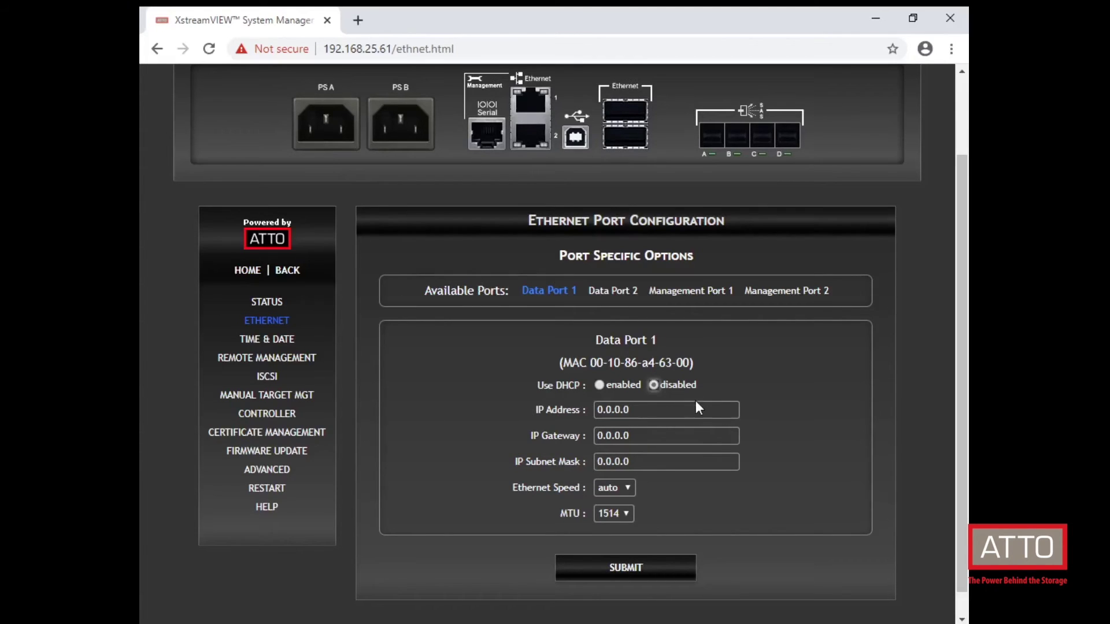
key("Tab")
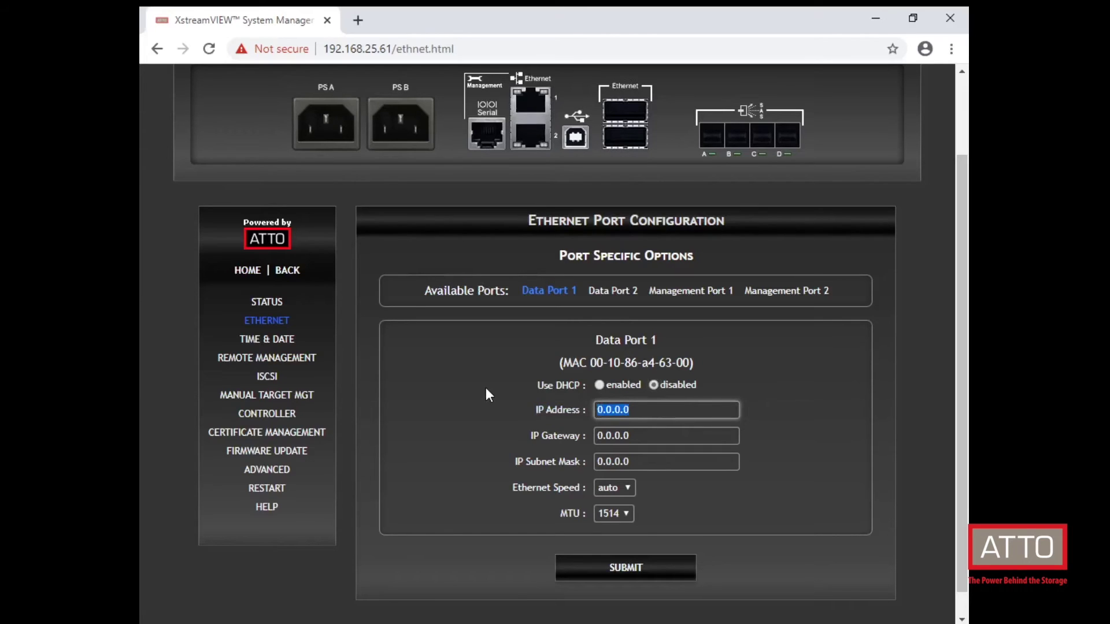
type("10.198.125.186")
left_click(651, 437)
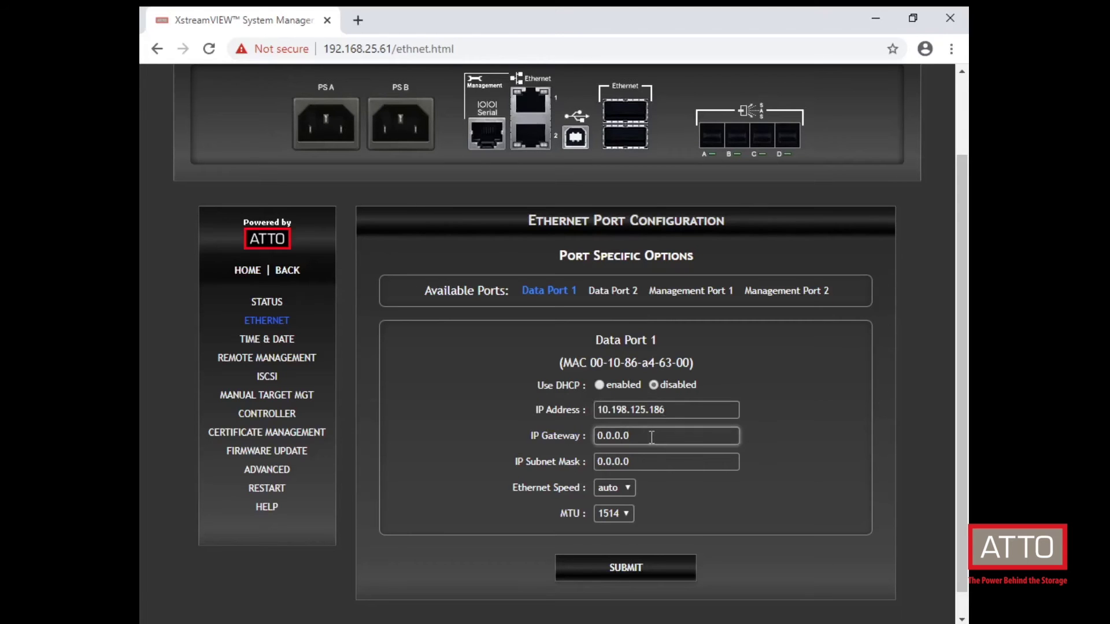
left_click(665, 462)
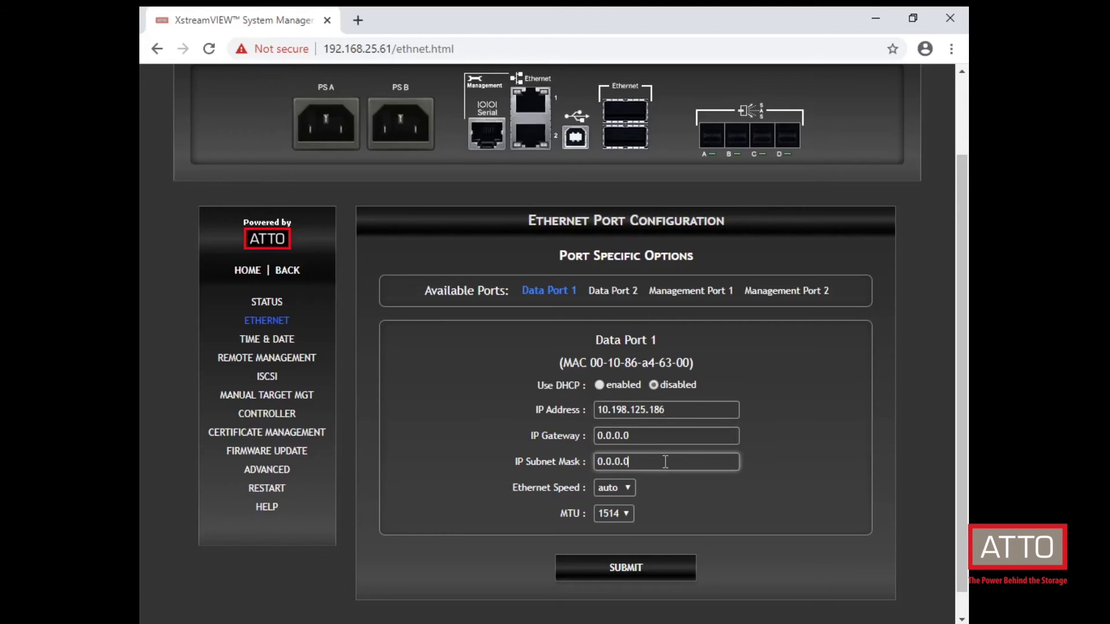
left_click_drag(661, 462, 601, 463)
type("255.255.0.0")
key("Tab")
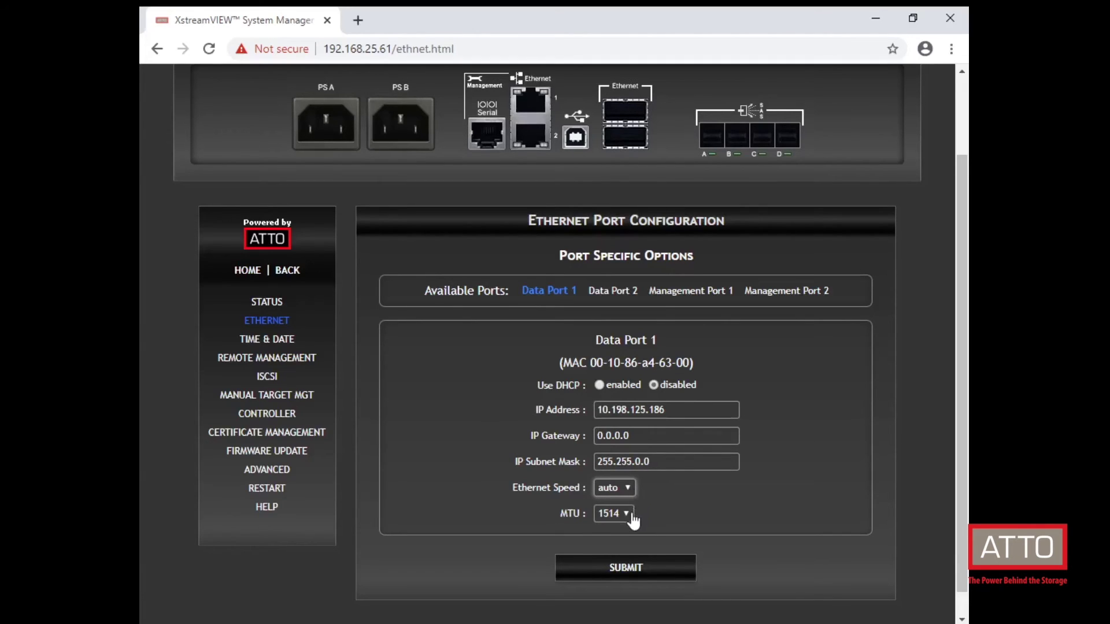
key("Tab")
left_click(702, 514)
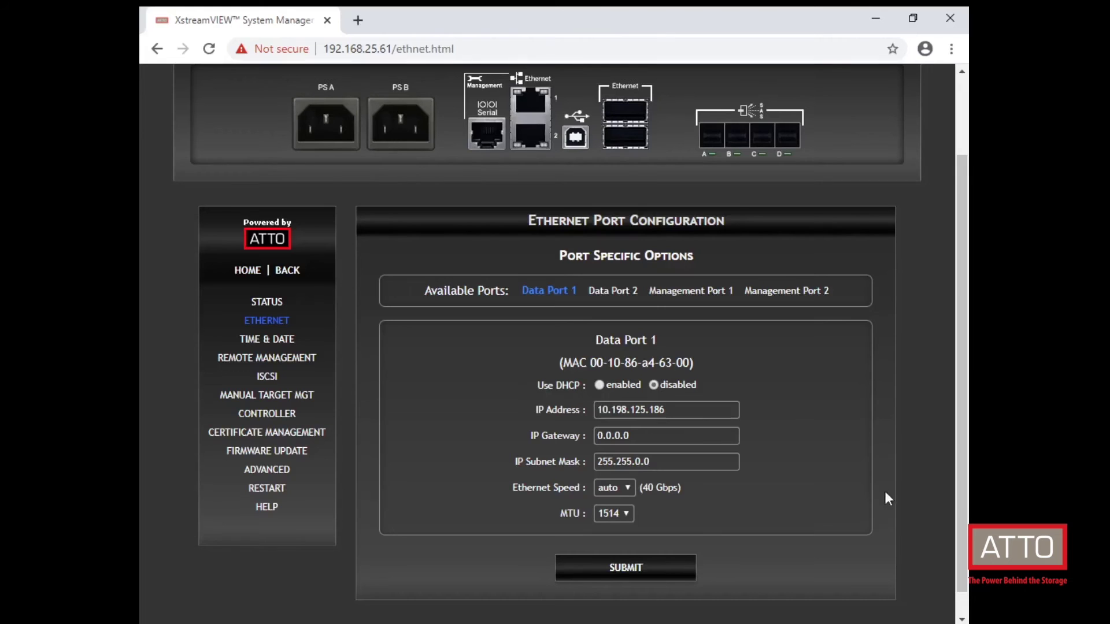
left_click(616, 292)
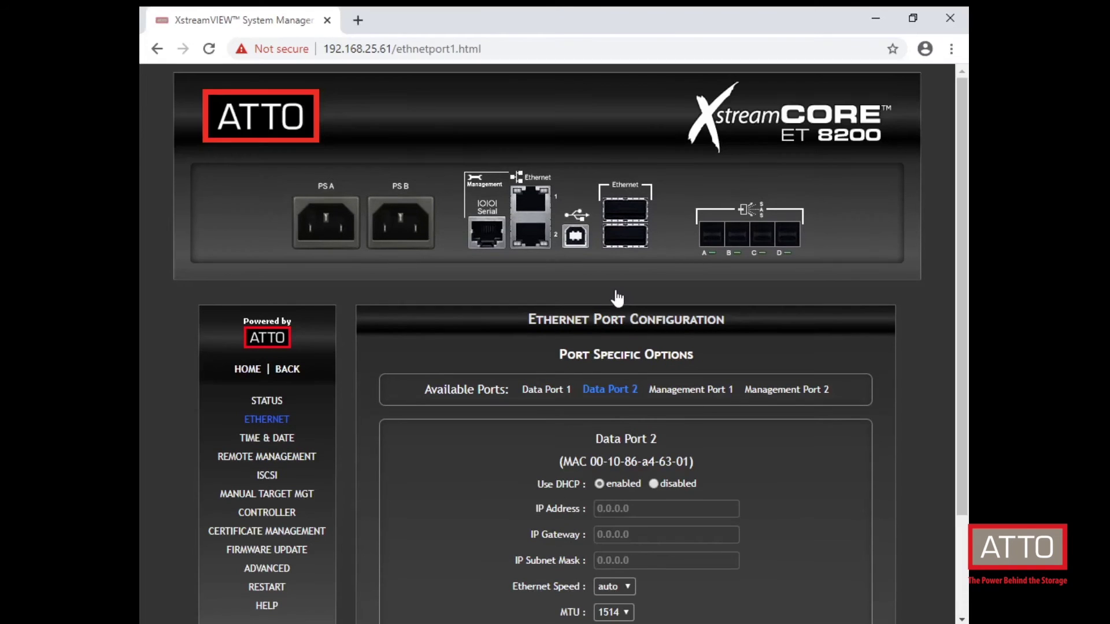
Step: Disable DHCP on Data Port 2 and submit IP 10.197.125.186 with mask 255.255.0.0
left_click(655, 489)
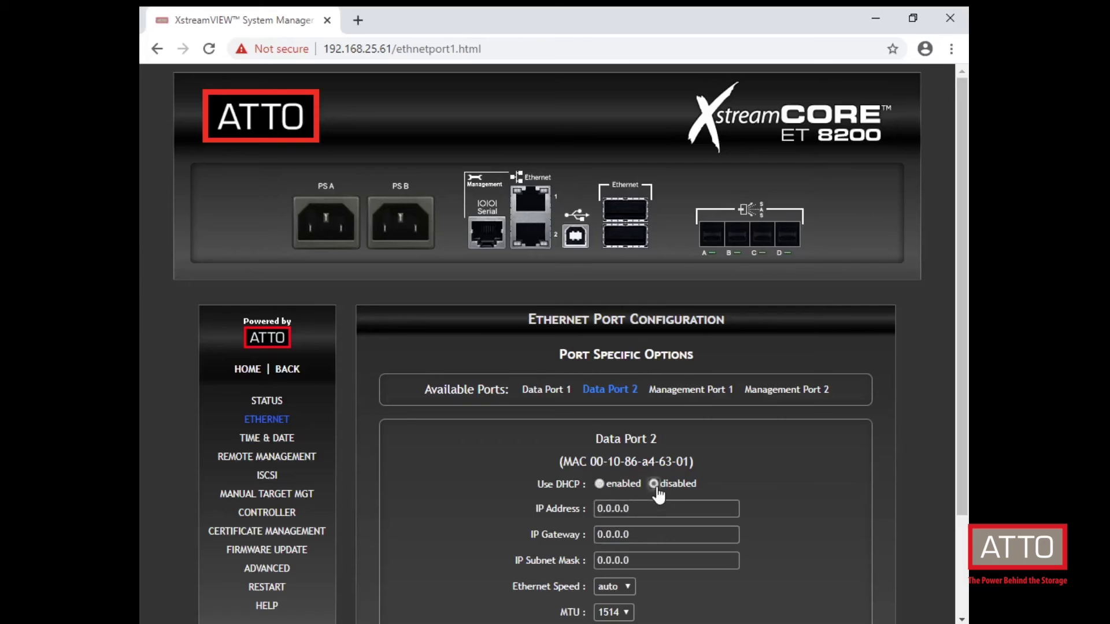
left_click_drag(648, 504, 595, 508)
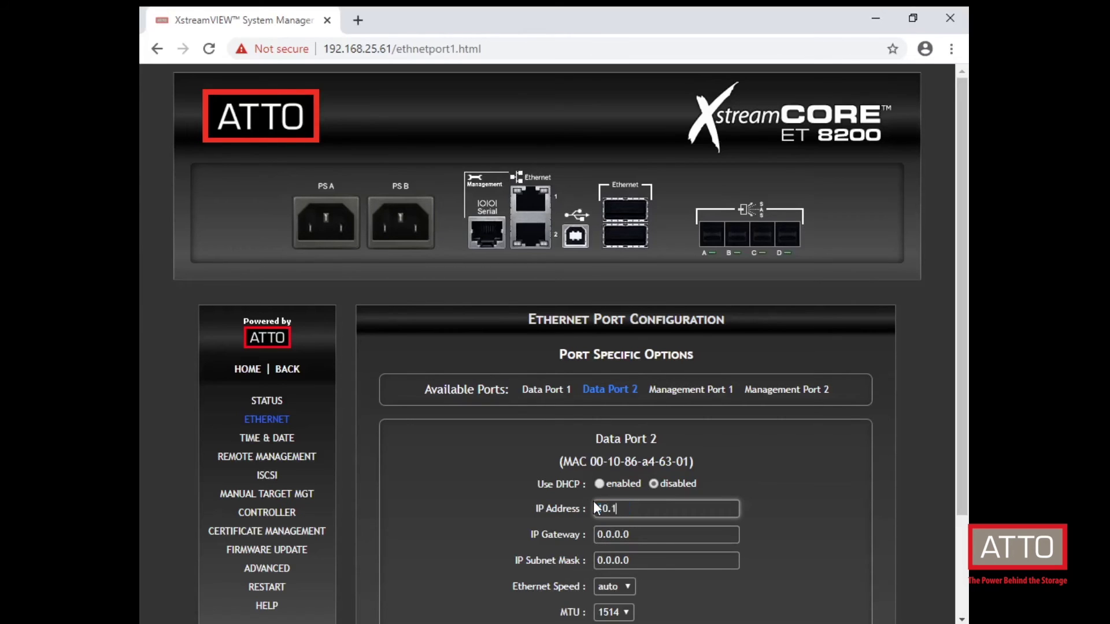
type("10.197.125.186")
left_click_drag(638, 560, 592, 560)
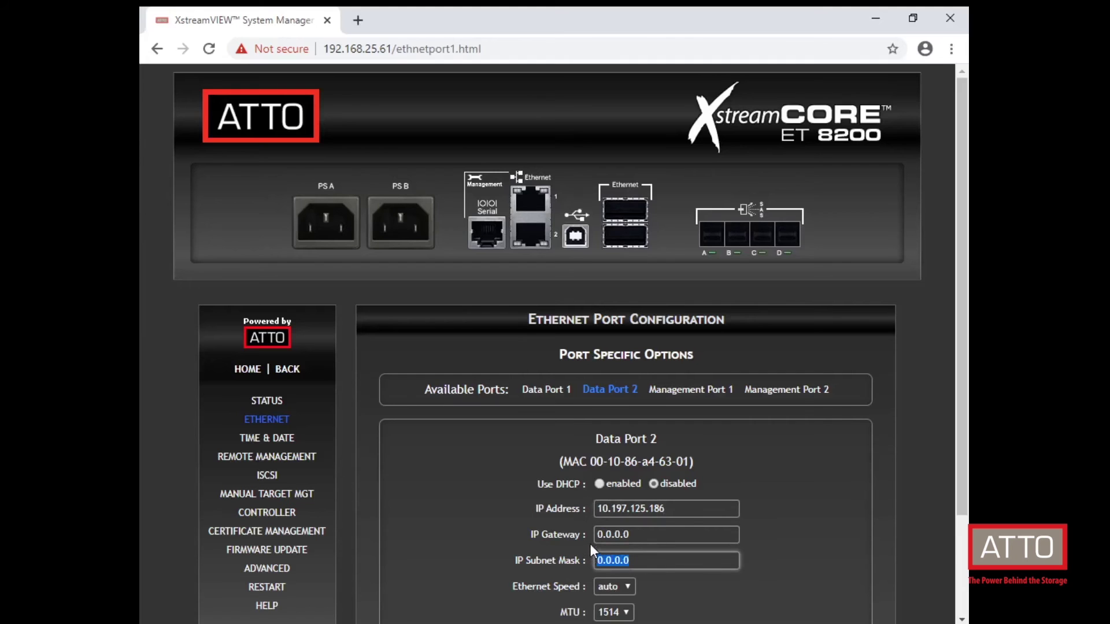
type("255.255.0.0")
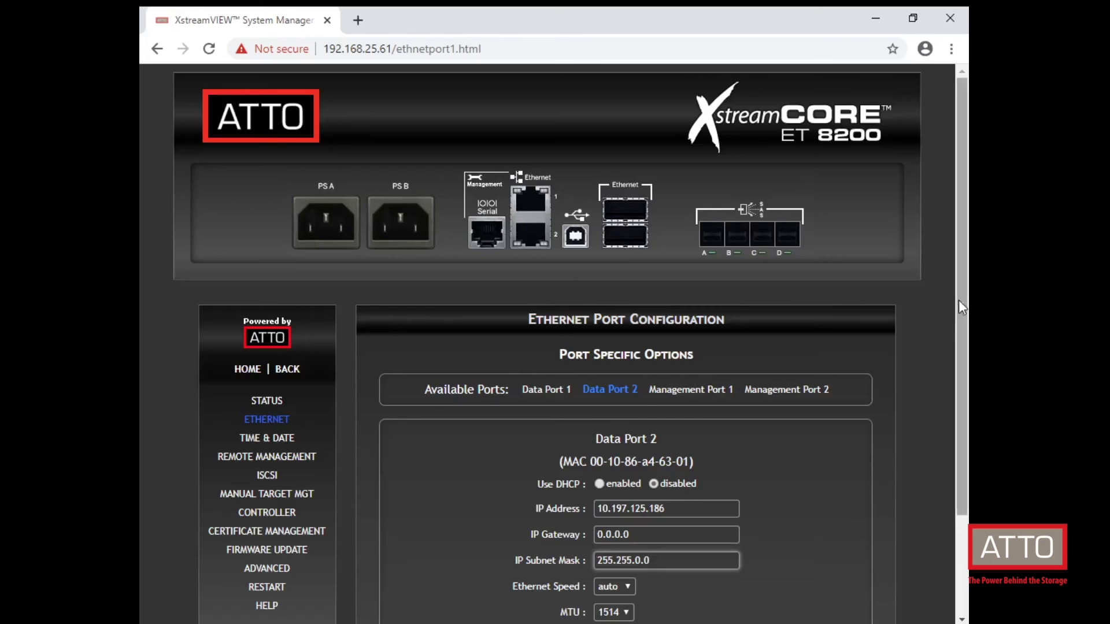
left_click_drag(958, 300, 947, 380)
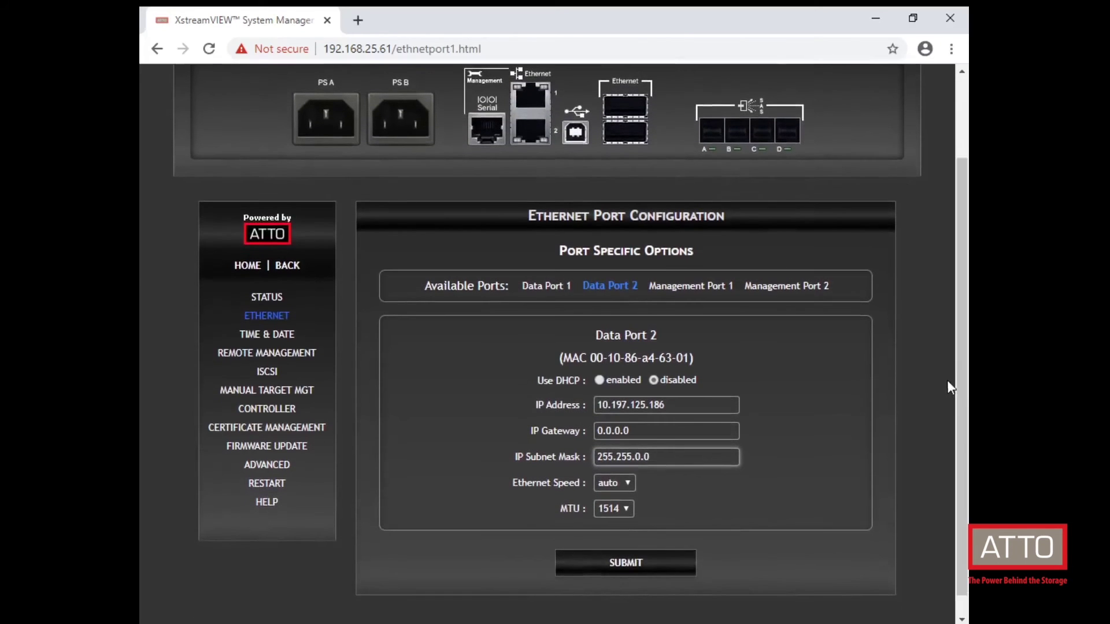
left_click(676, 567)
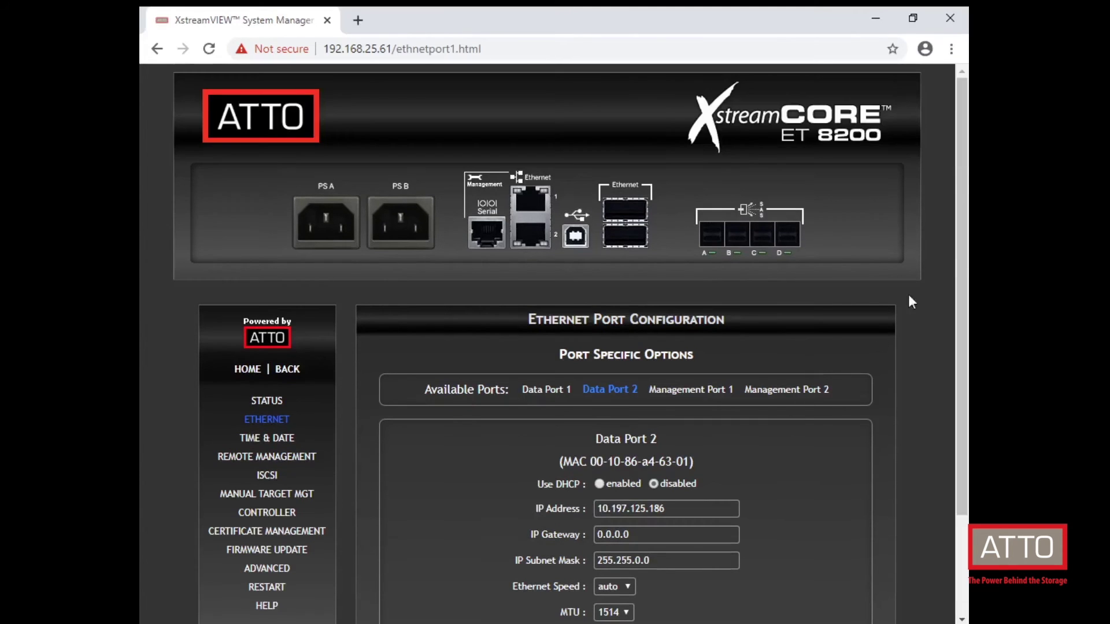
left_click_drag(959, 250, 963, 343)
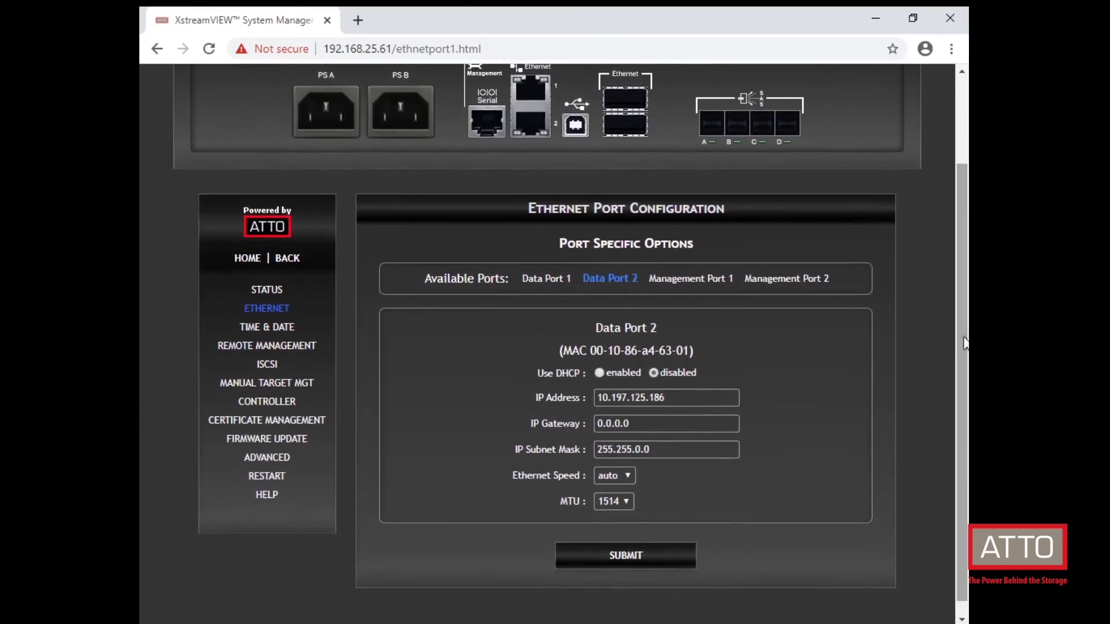
Step: View Management Port 1's settings, switch DHCP off without saving, and return Home
left_click(689, 282)
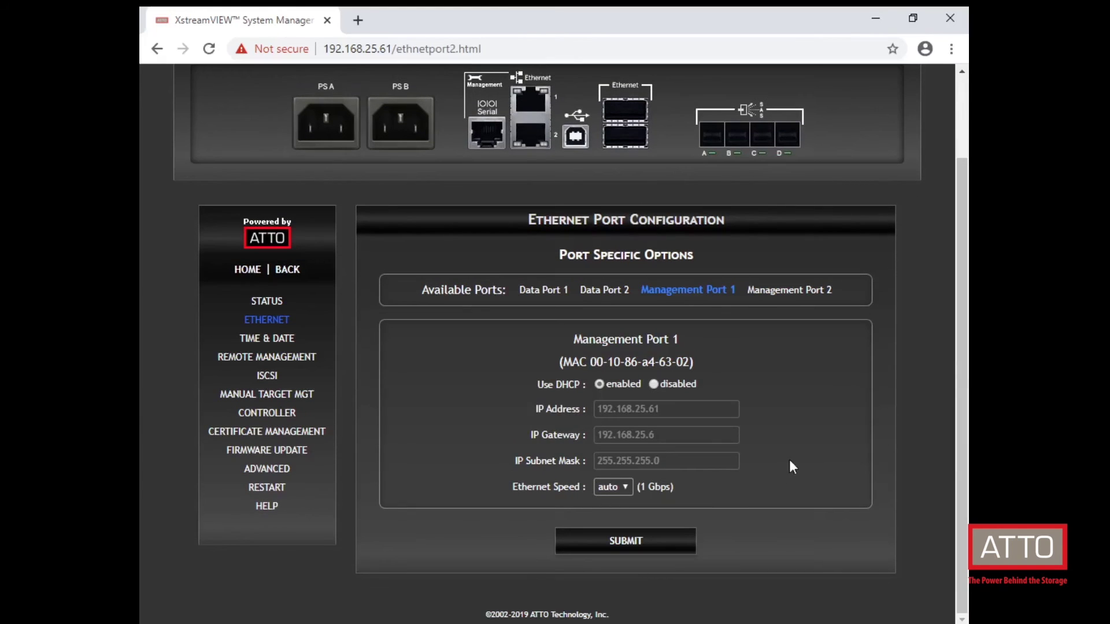
left_click(654, 384)
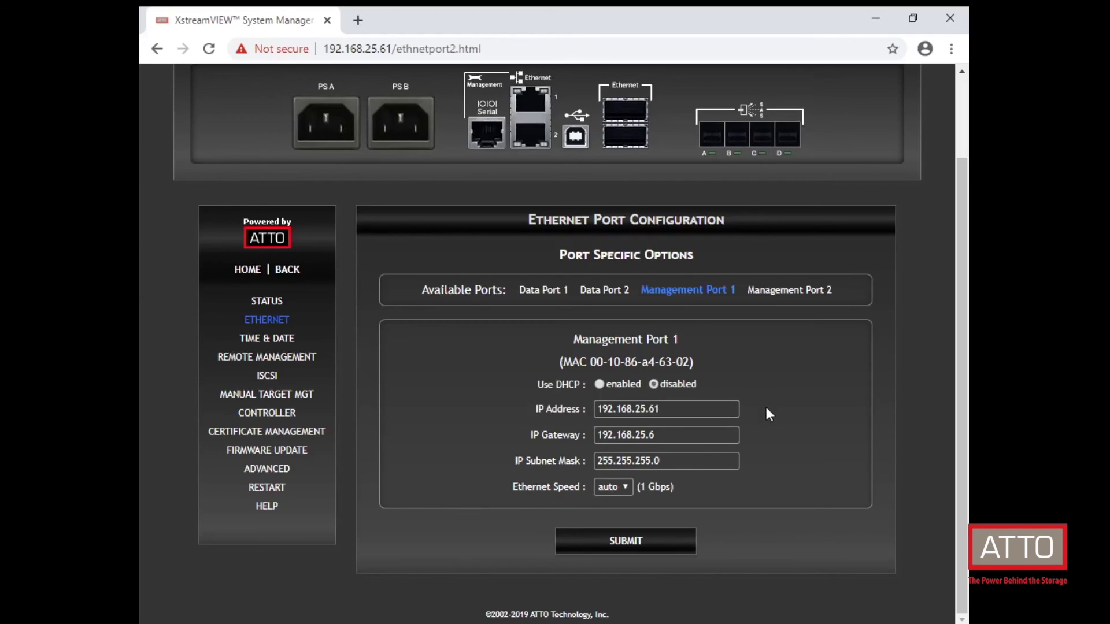
left_click(247, 270)
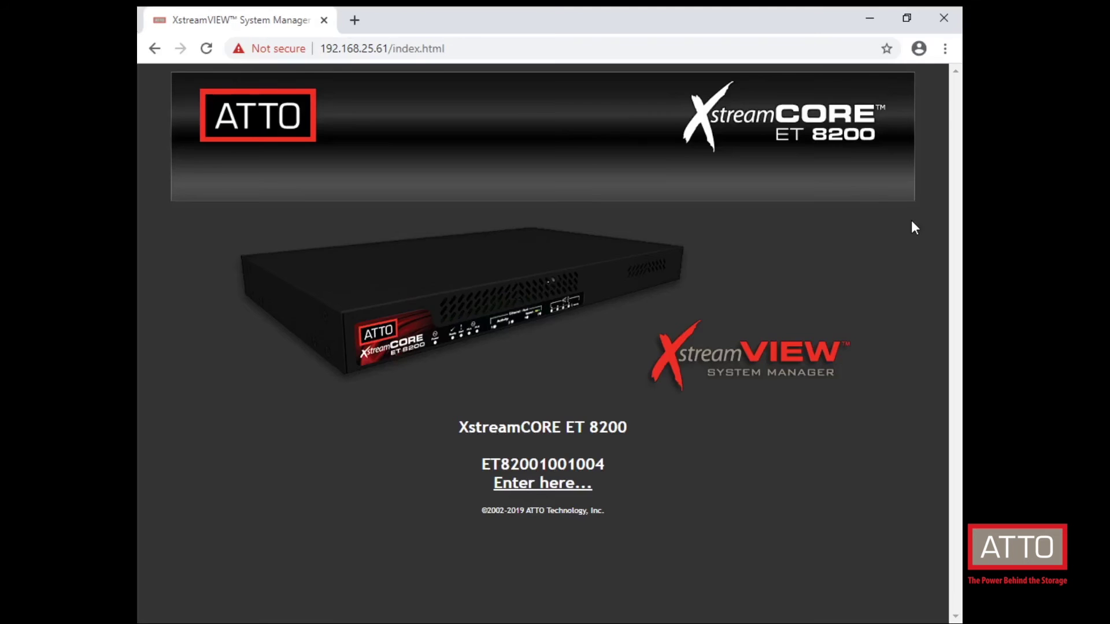
left_click(523, 486)
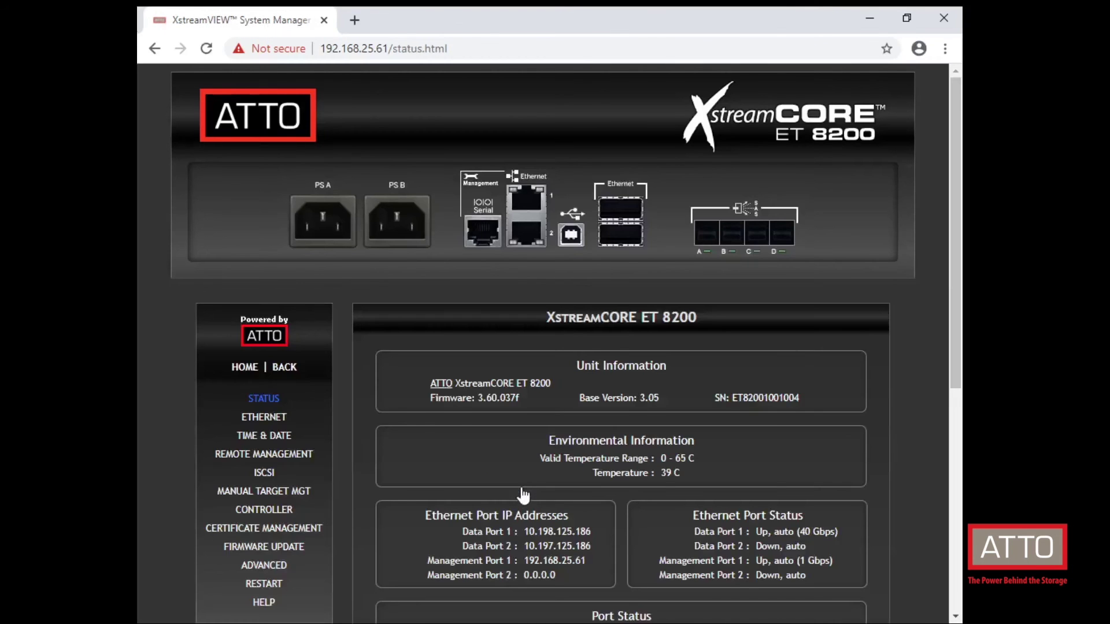
left_click_drag(954, 192, 955, 297)
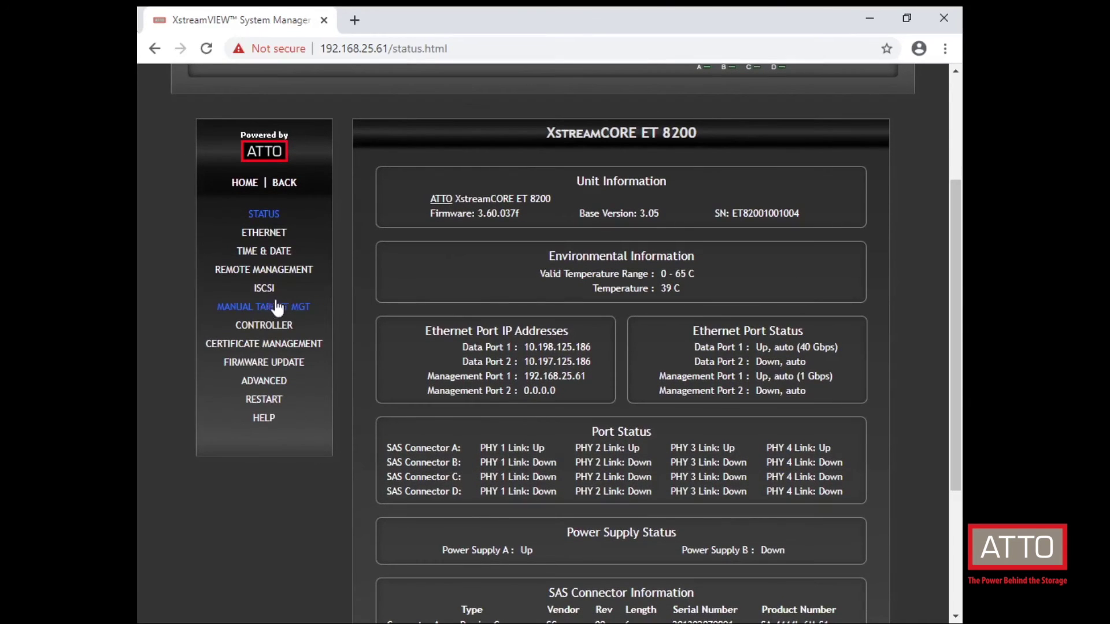
left_click(255, 308)
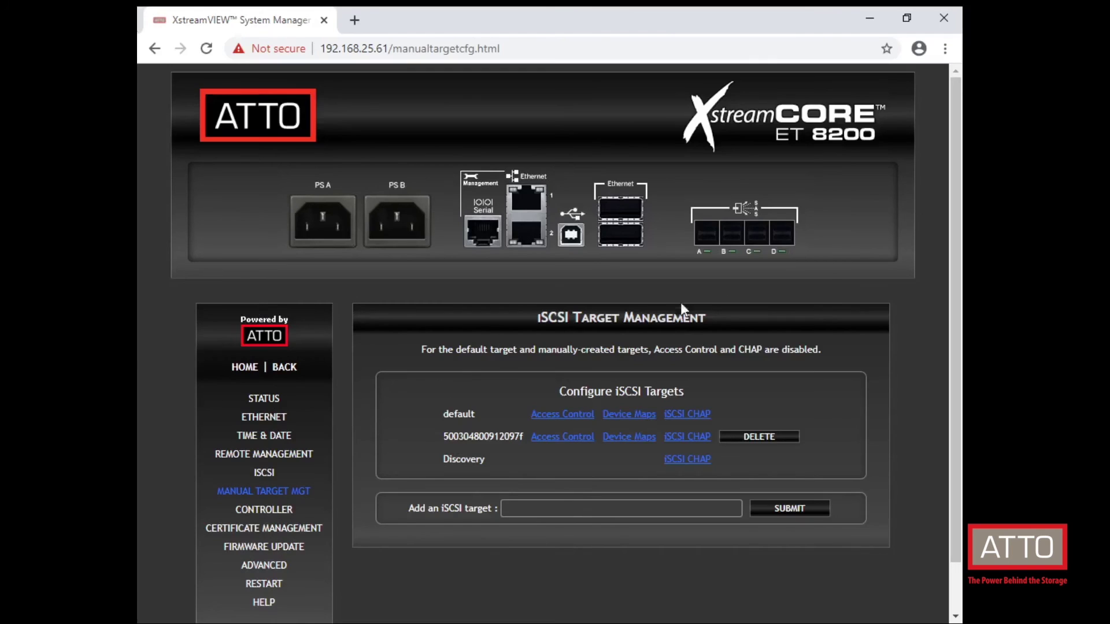
left_click_drag(953, 168, 954, 224)
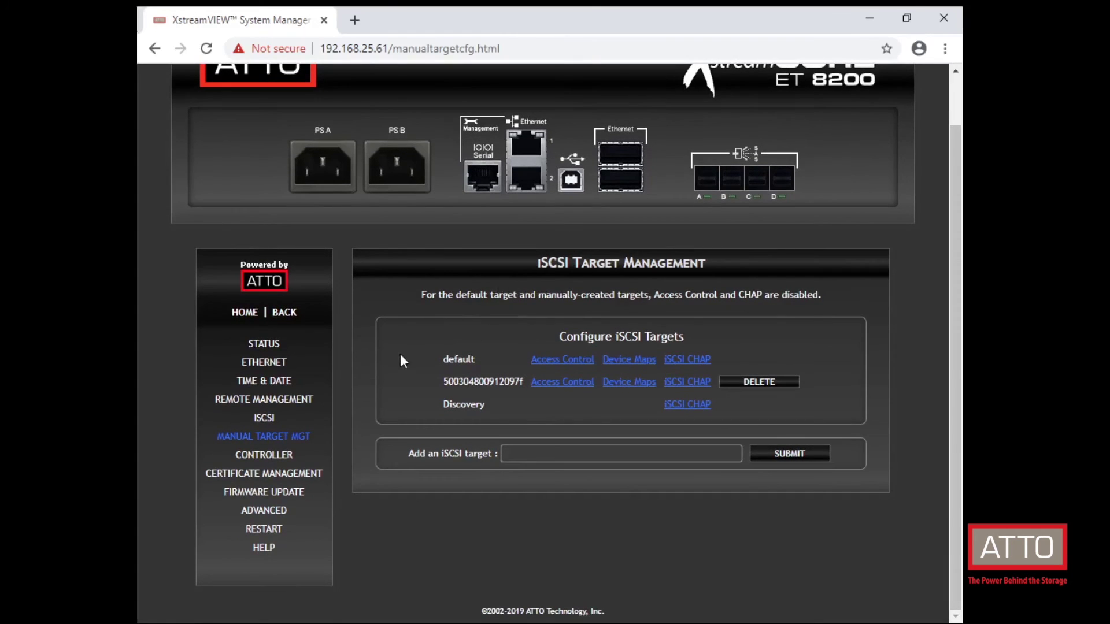
left_click(615, 359)
left_click_drag(951, 215, 952, 276)
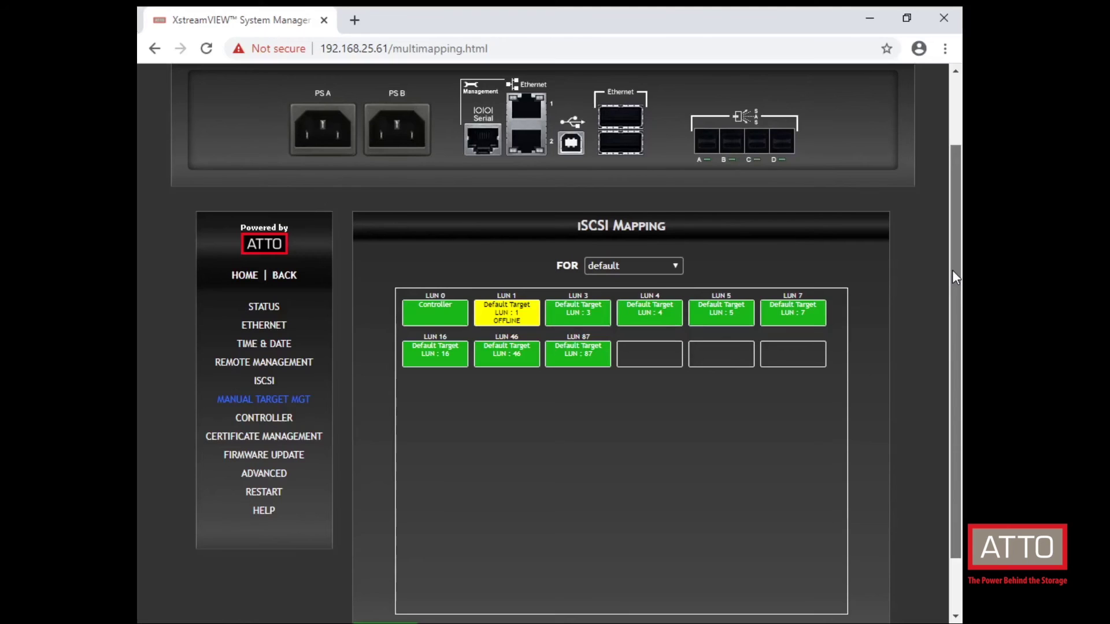
left_click_drag(952, 270, 953, 269)
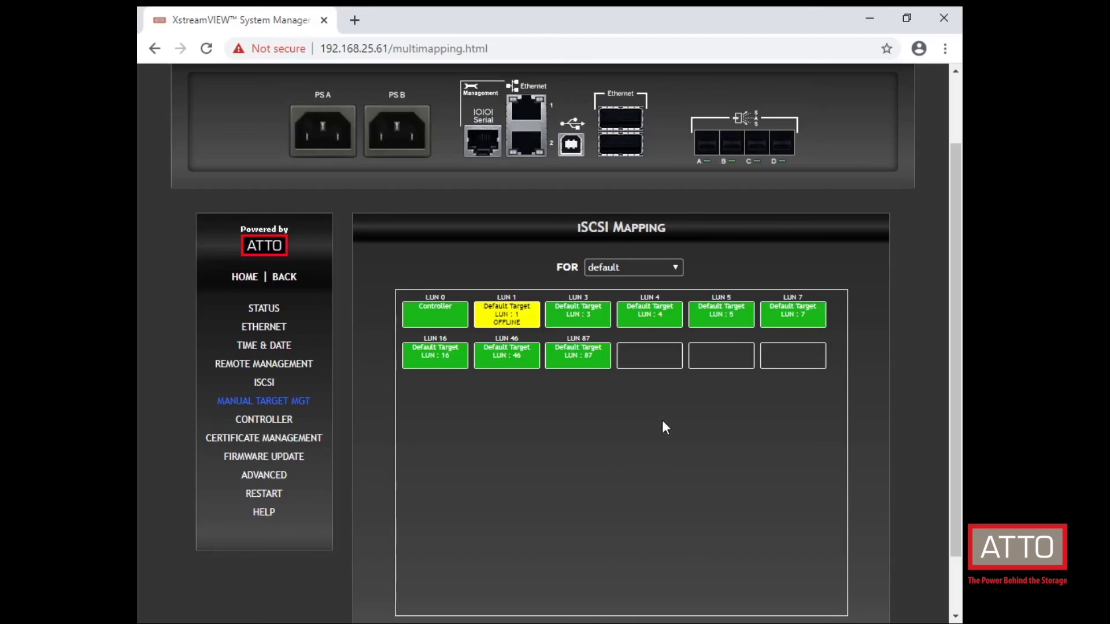
left_click(674, 295)
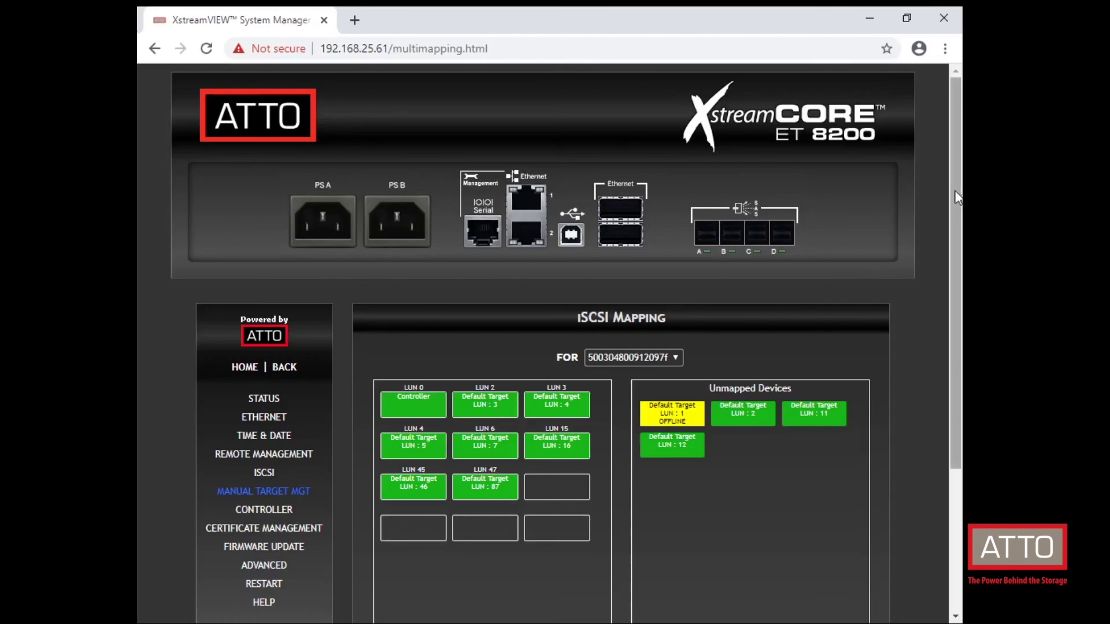
Step: Map the LUN 12 and LUN 2 drives, unmap Default Target LUN 7 and LUN 87, then submit
left_click_drag(952, 198, 951, 276)
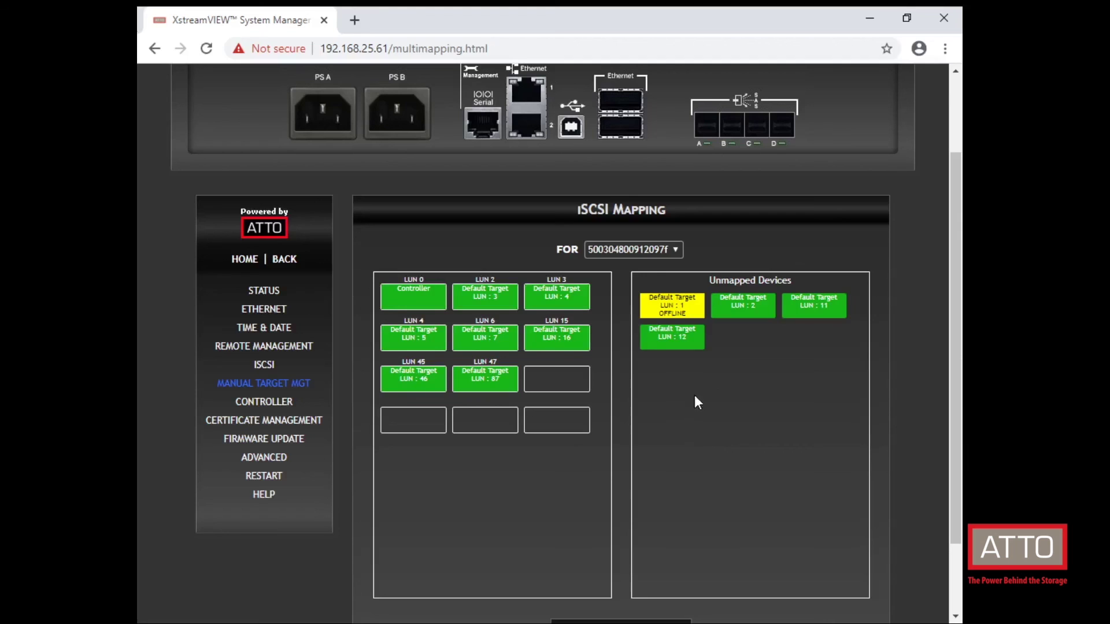
left_click_drag(673, 338, 634, 366)
left_click_drag(568, 377, 568, 377)
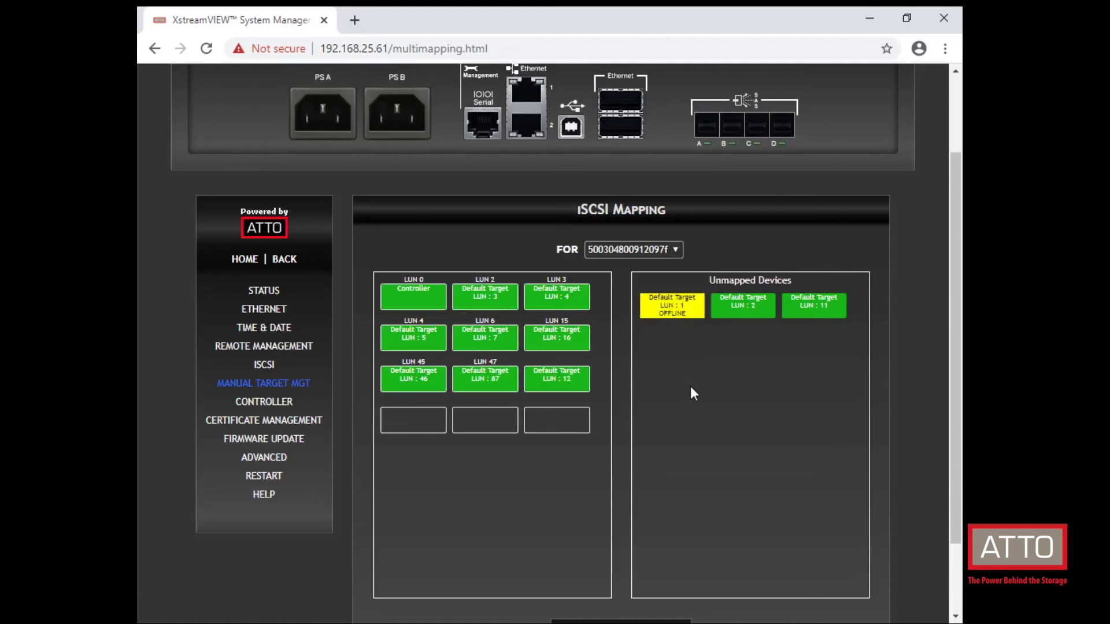
left_click_drag(743, 306, 569, 419)
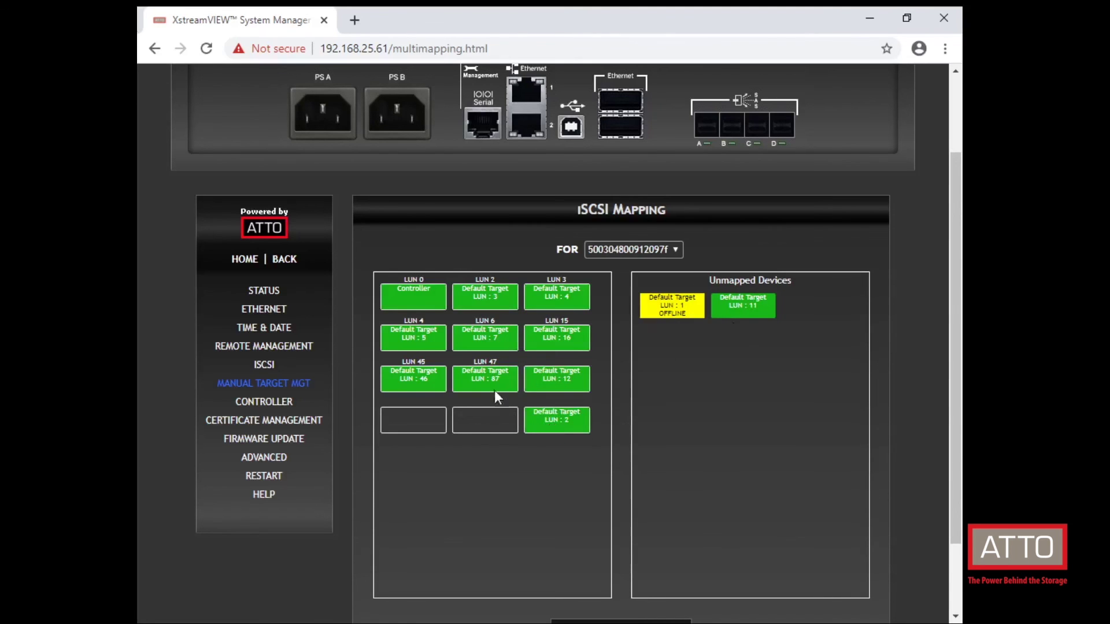
left_click_drag(494, 390, 662, 372)
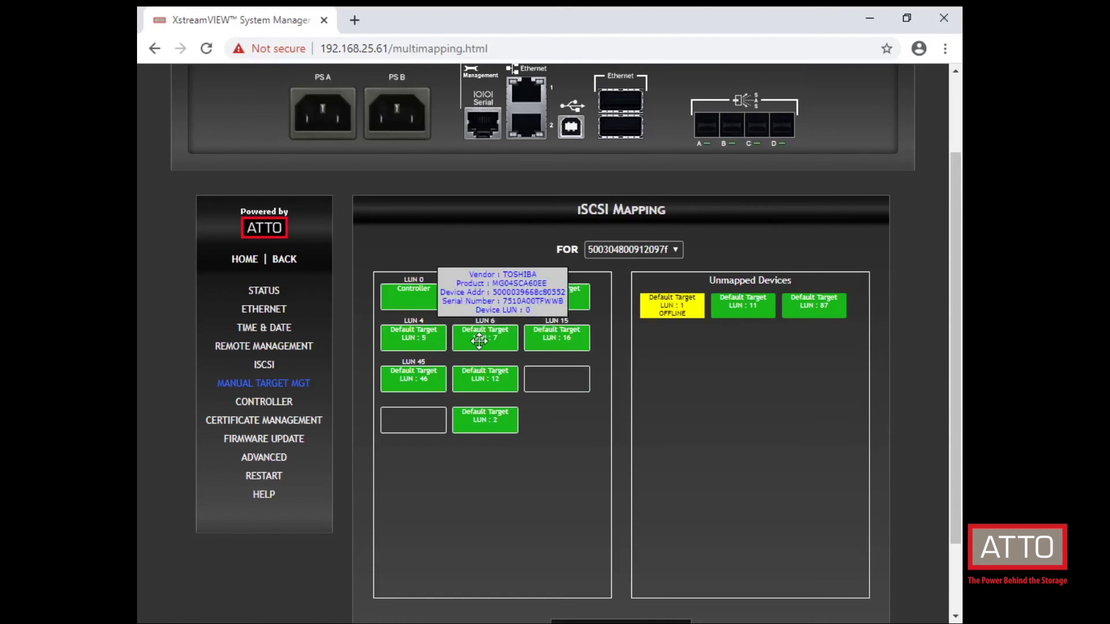
left_click_drag(485, 340, 657, 352)
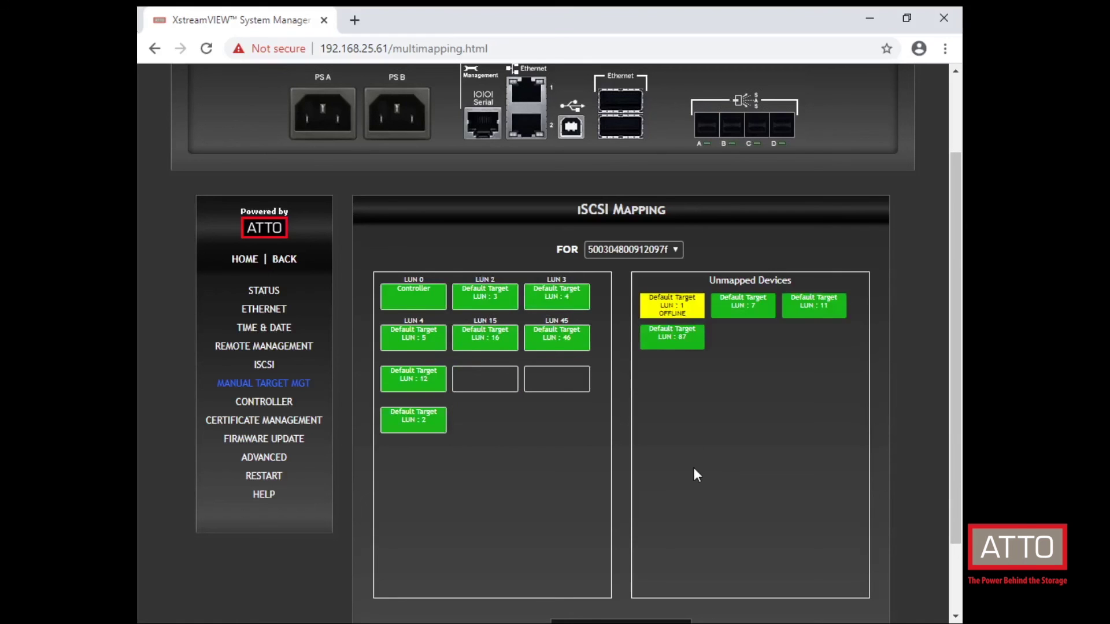
scroll(693, 467, "down", 1)
left_click(644, 589)
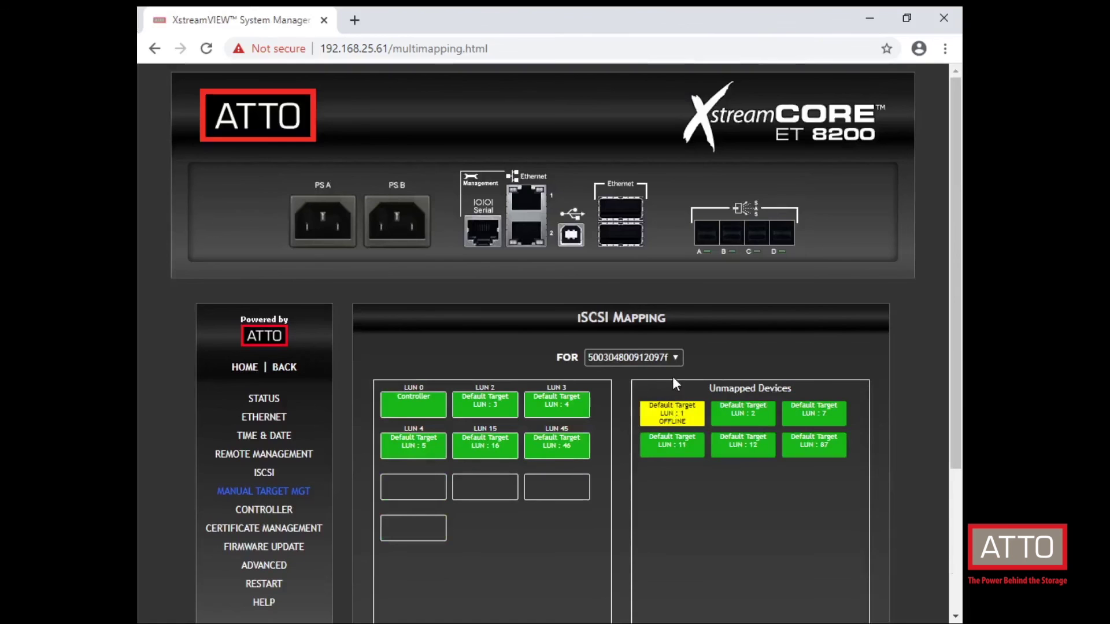
Step: Add a new iSCSI target named 'test' from manual target management
left_click(258, 495)
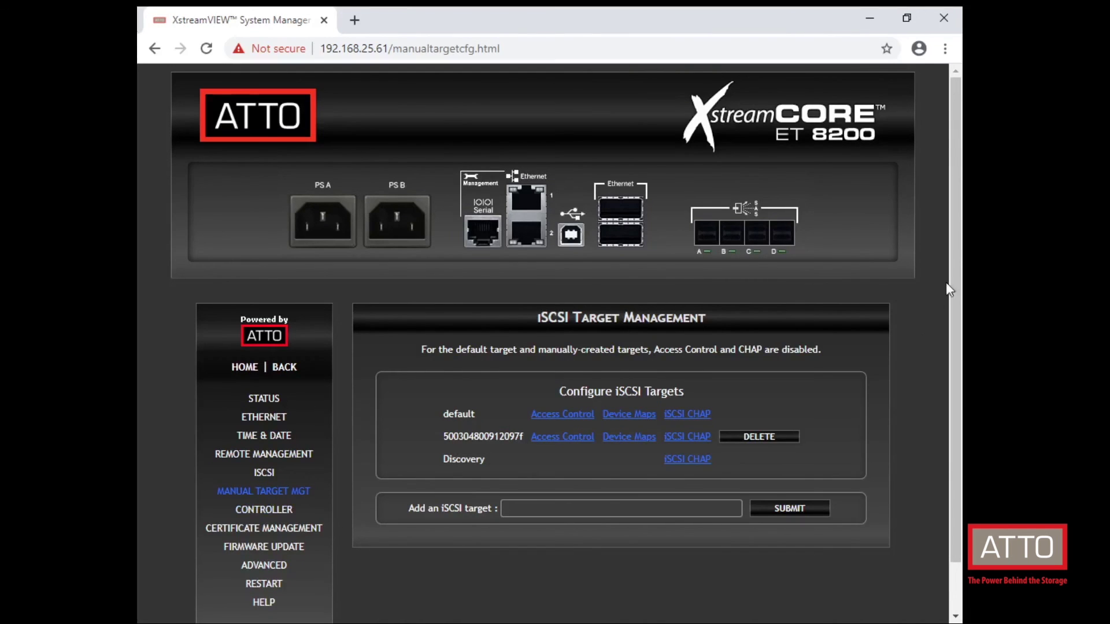
scroll(948, 289, "down", 1)
left_click(620, 455)
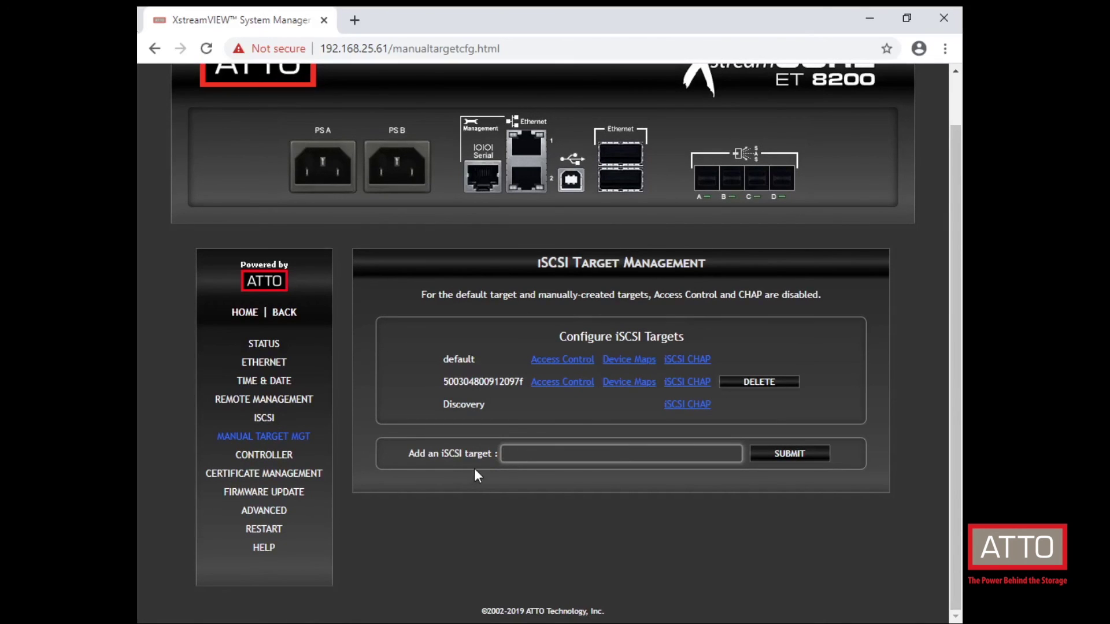
type("test")
left_click(788, 458)
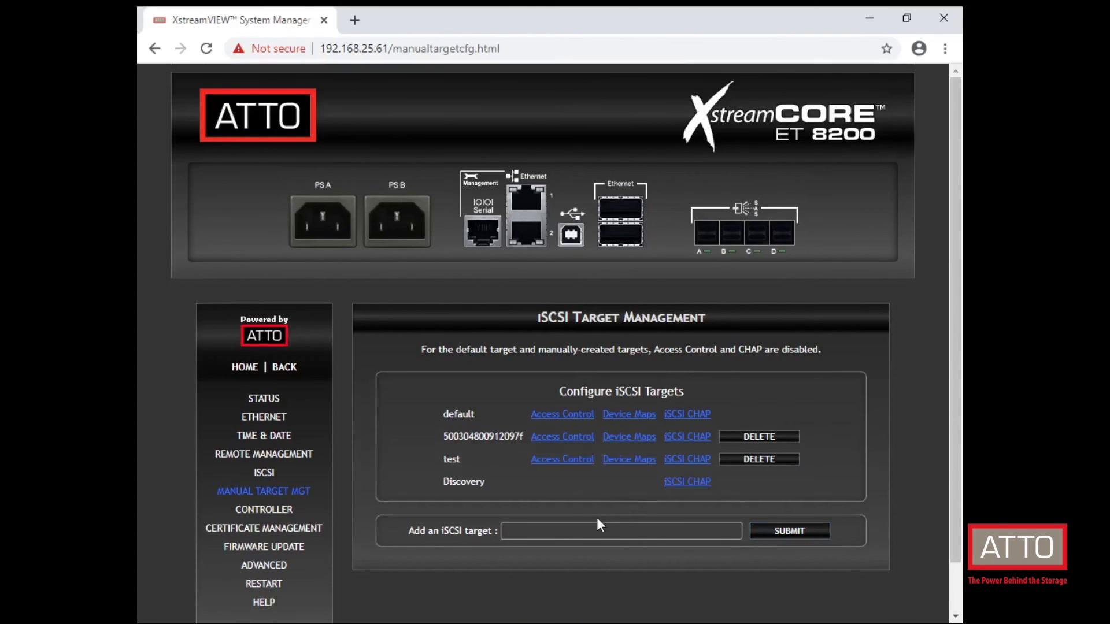
Step: Map the LUN 2 drive to the 'test' target's device map and submit it
left_click(624, 462)
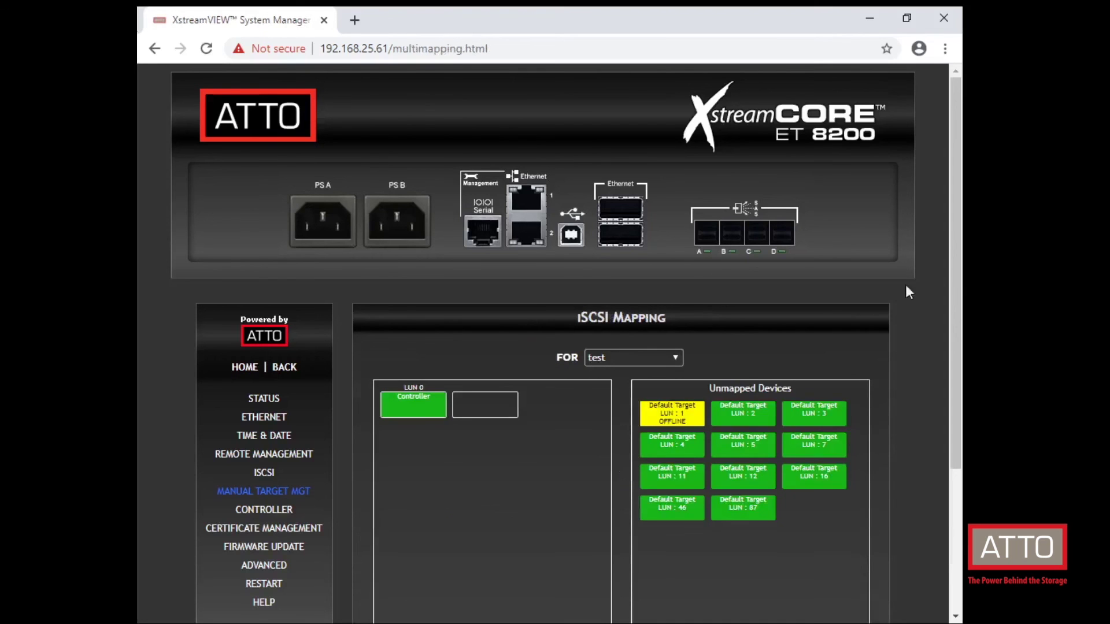
left_click_drag(956, 269, 960, 370)
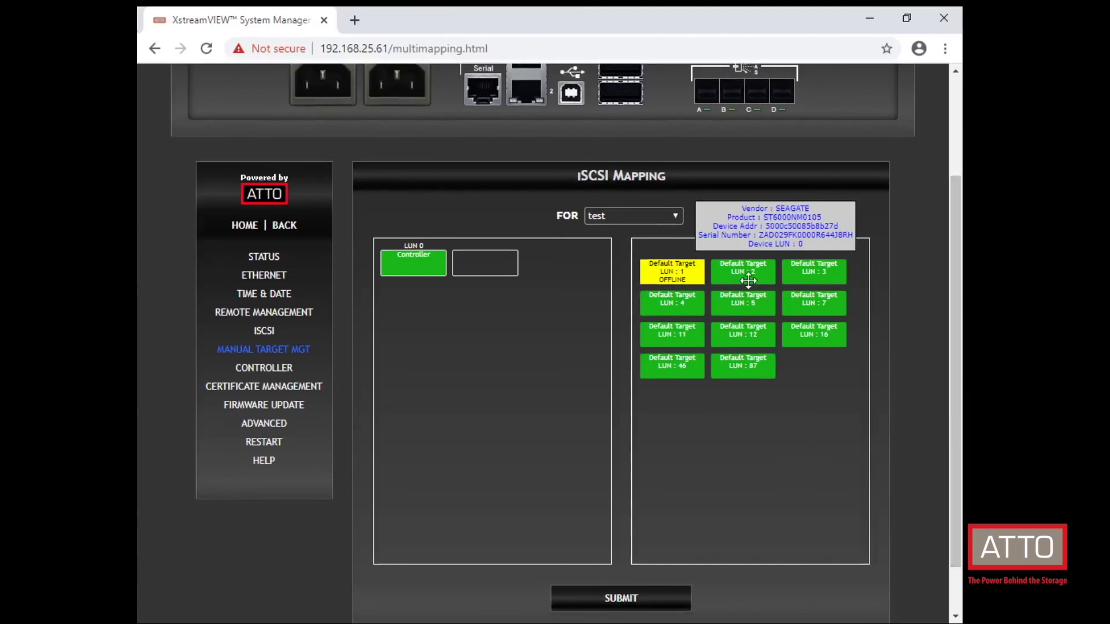
left_click_drag(745, 276, 486, 269)
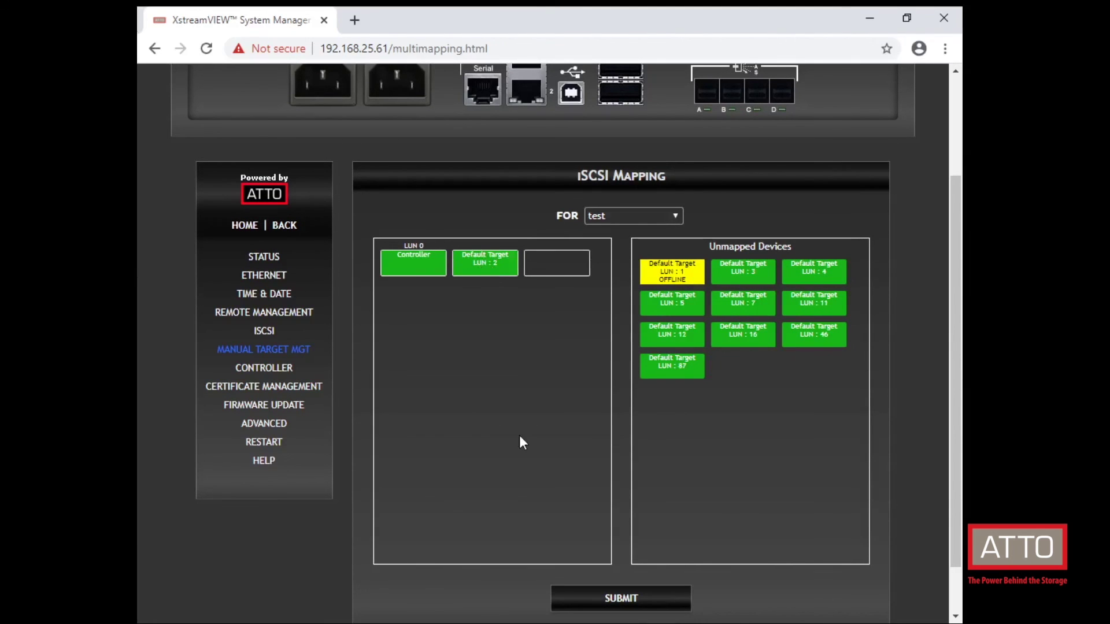
left_click(606, 602)
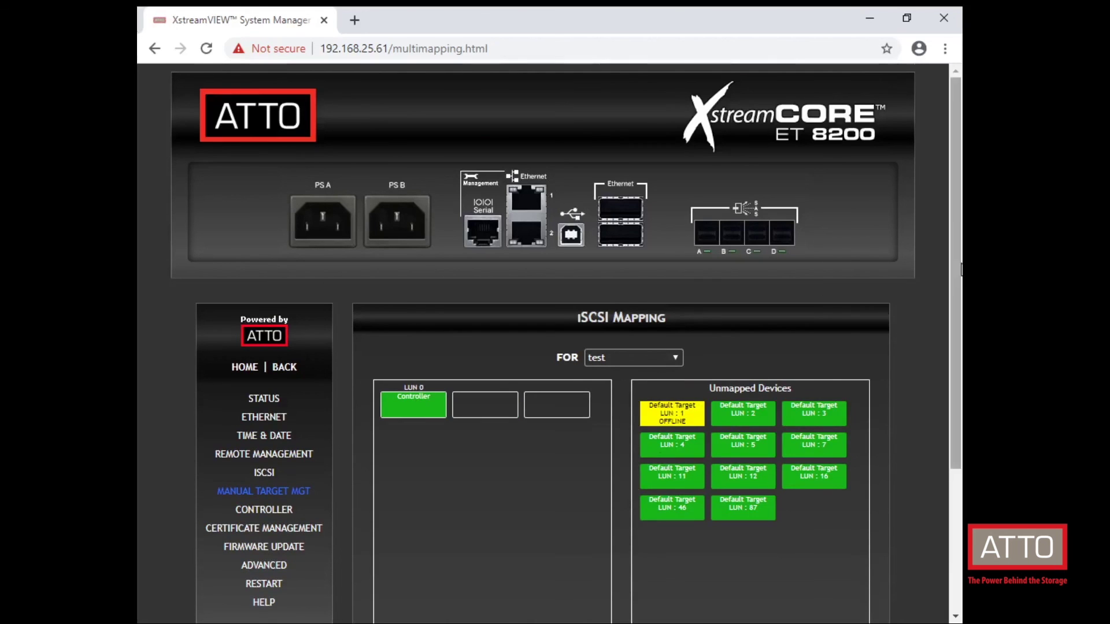